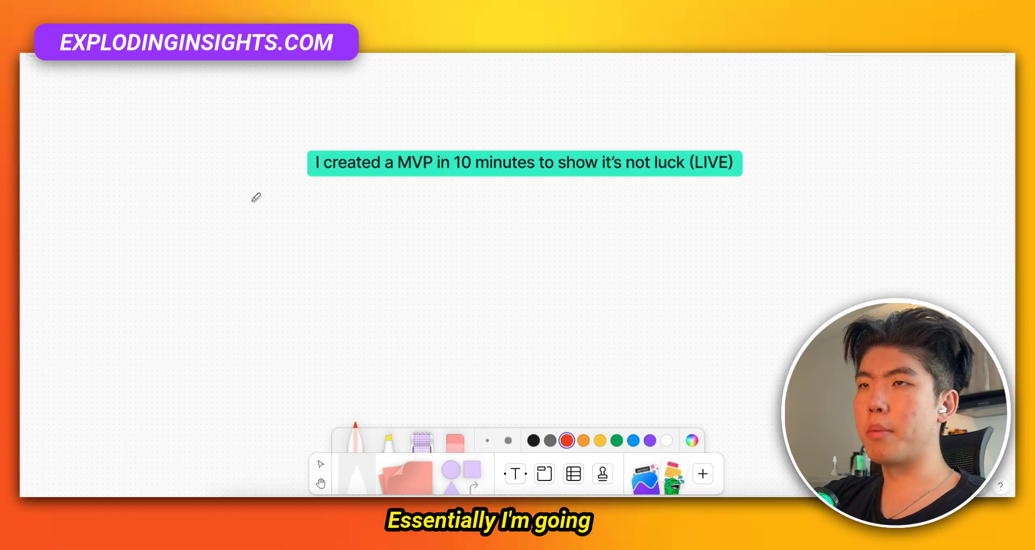
Step: Switch the marker to black with a thicker stroke and handwrite '1. Pick Idea'
{"action": "left_click_drag", "start_coordinate": [254, 195], "coordinate": [250, 250]}
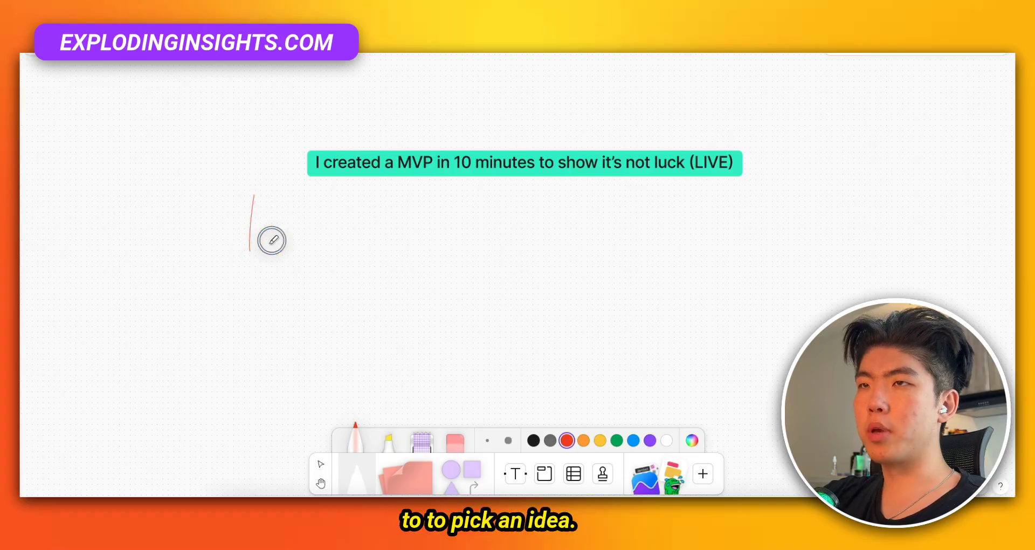
{"action": "left_click", "coordinate": [533, 441]}
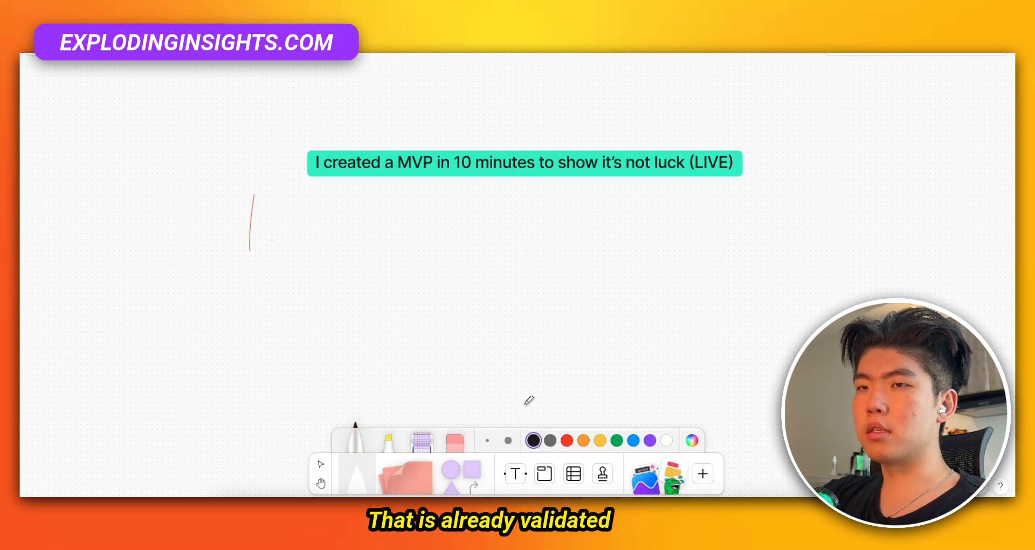
{"action": "left_click_drag", "start_coordinate": [254, 203], "coordinate": [243, 265]}
{"action": "left_click", "coordinate": [267, 241]}
{"action": "left_click", "coordinate": [264, 254]}
{"action": "mouse_move", "coordinate": [307, 267]}
{"action": "left_mouse_down"}
{"action": "mouse_move", "coordinate": [307, 227]}
{"action": "mouse_move", "coordinate": [341, 258]}
{"action": "left_mouse_up"}
{"action": "left_click", "coordinate": [356, 209]}
{"action": "left_click_drag", "start_coordinate": [378, 209], "coordinate": [452, 243]}
{"action": "left_click_drag", "start_coordinate": [505, 212], "coordinate": [569, 204]}
{"action": "left_click_drag", "start_coordinate": [545, 204], "coordinate": [528, 244]}
{"action": "mouse_move", "coordinate": [608, 207]}
{"action": "left_mouse_down"}
{"action": "mouse_move", "coordinate": [625, 233]}
{"action": "mouse_move", "coordinate": [666, 216]}
{"action": "left_mouse_up"}
{"action": "left_click_drag", "start_coordinate": [695, 210], "coordinate": [693, 226]}
Step: Handwrite '2. React' on the line below
{"action": "mouse_move", "coordinate": [237, 305]}
{"action": "left_mouse_down"}
{"action": "mouse_move", "coordinate": [261, 296]}
{"action": "mouse_move", "coordinate": [274, 348]}
{"action": "left_mouse_up"}
{"action": "left_click", "coordinate": [296, 353]}
{"action": "mouse_move", "coordinate": [324, 281]}
{"action": "left_mouse_down"}
{"action": "mouse_move", "coordinate": [329, 331]}
{"action": "mouse_move", "coordinate": [384, 357]}
{"action": "left_mouse_up"}
{"action": "mouse_move", "coordinate": [380, 333]}
{"action": "left_mouse_down"}
{"action": "mouse_move", "coordinate": [425, 323]}
{"action": "mouse_move", "coordinate": [456, 345]}
{"action": "left_mouse_up"}
{"action": "mouse_move", "coordinate": [506, 312]}
{"action": "left_mouse_down"}
{"action": "mouse_move", "coordinate": [474, 333]}
{"action": "mouse_move", "coordinate": [507, 342]}
{"action": "left_mouse_up"}
{"action": "left_click_drag", "start_coordinate": [545, 300], "coordinate": [543, 348]}
{"action": "left_click_drag", "start_coordinate": [518, 306], "coordinate": [604, 309]}
{"action": "left_click_drag", "start_coordinate": [550, 276], "coordinate": [544, 331]}
{"action": "left_click_drag", "start_coordinate": [573, 310], "coordinate": [658, 318]}
{"action": "left_click_drag", "start_coordinate": [619, 277], "coordinate": [607, 335]}
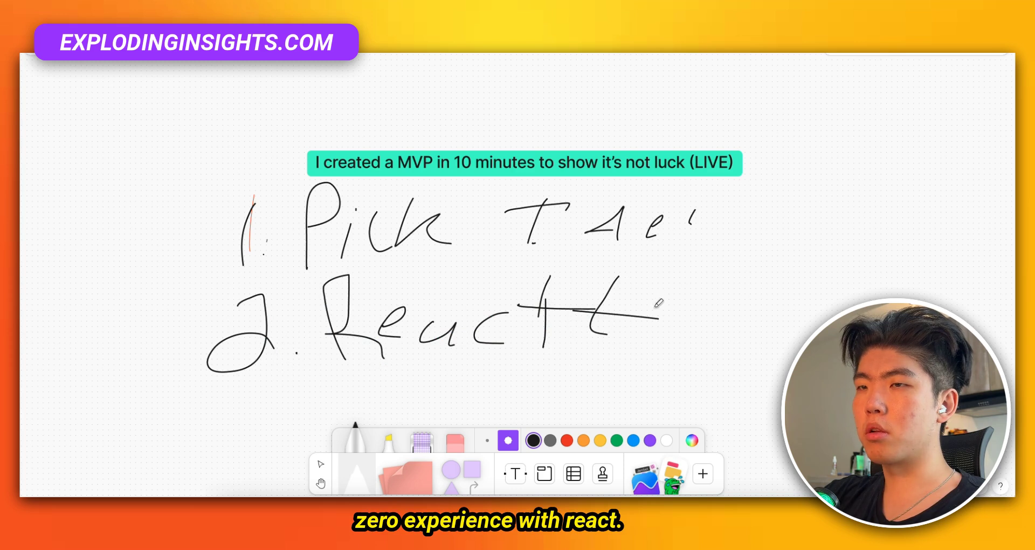
Step: Handwrite '3. Working Sell' below the React line
{"action": "scroll", "coordinate": [573, 299], "scroll_direction": "down", "scroll_amount": 5}
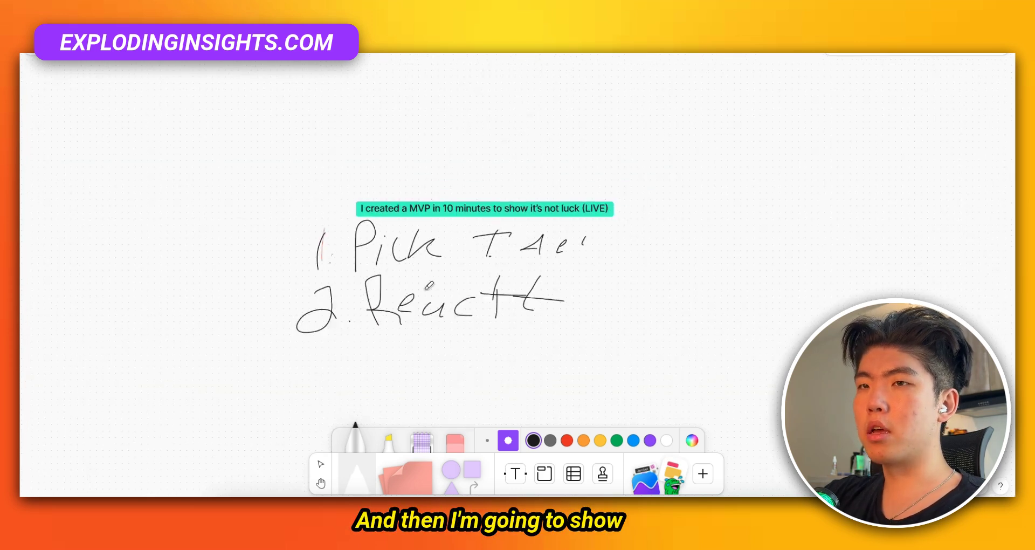
{"action": "left_click_drag", "start_coordinate": [347, 292], "coordinate": [330, 358]}
{"action": "left_click", "coordinate": [383, 332]}
{"action": "mouse_move", "coordinate": [402, 294]}
{"action": "left_mouse_down"}
{"action": "mouse_move", "coordinate": [393, 337]}
{"action": "mouse_move", "coordinate": [453, 290]}
{"action": "mouse_move", "coordinate": [485, 317]}
{"action": "mouse_move", "coordinate": [609, 304]}
{"action": "mouse_move", "coordinate": [654, 322]}
{"action": "left_mouse_up"}
{"action": "mouse_move", "coordinate": [484, 339]}
{"action": "left_mouse_down"}
{"action": "mouse_move", "coordinate": [473, 379]}
{"action": "mouse_move", "coordinate": [494, 383]}
{"action": "left_mouse_up"}
{"action": "left_click_drag", "start_coordinate": [539, 341], "coordinate": [535, 388]}
Step: Draw a large curly brace to the right of the three-item list
{"action": "left_click_drag", "start_coordinate": [568, 338], "coordinate": [560, 385]}
{"action": "left_click_drag", "start_coordinate": [654, 166], "coordinate": [685, 386]}
{"action": "scroll", "coordinate": [593, 269], "scroll_direction": "right", "scroll_amount": 5}
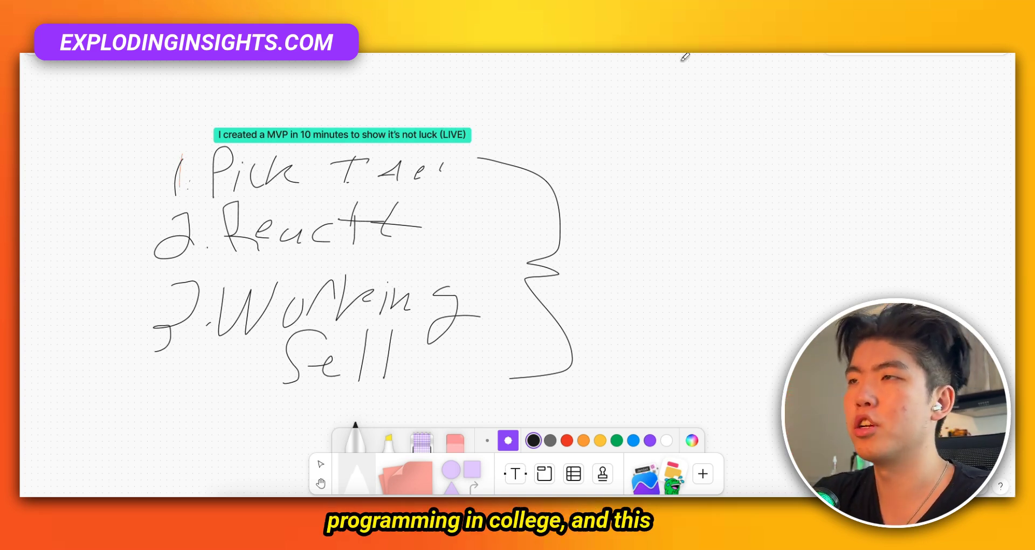
Step: Handwrite 'Coding' with an upward arrow and 'AI' beneath it
{"action": "mouse_move", "coordinate": [615, 173]}
{"action": "left_mouse_down"}
{"action": "mouse_move", "coordinate": [638, 234]}
{"action": "mouse_move", "coordinate": [739, 173]}
{"action": "mouse_move", "coordinate": [845, 204]}
{"action": "mouse_move", "coordinate": [843, 253]}
{"action": "left_mouse_up"}
{"action": "left_click_drag", "start_coordinate": [715, 341], "coordinate": [696, 254]}
{"action": "left_click_drag", "start_coordinate": [650, 289], "coordinate": [736, 278]}
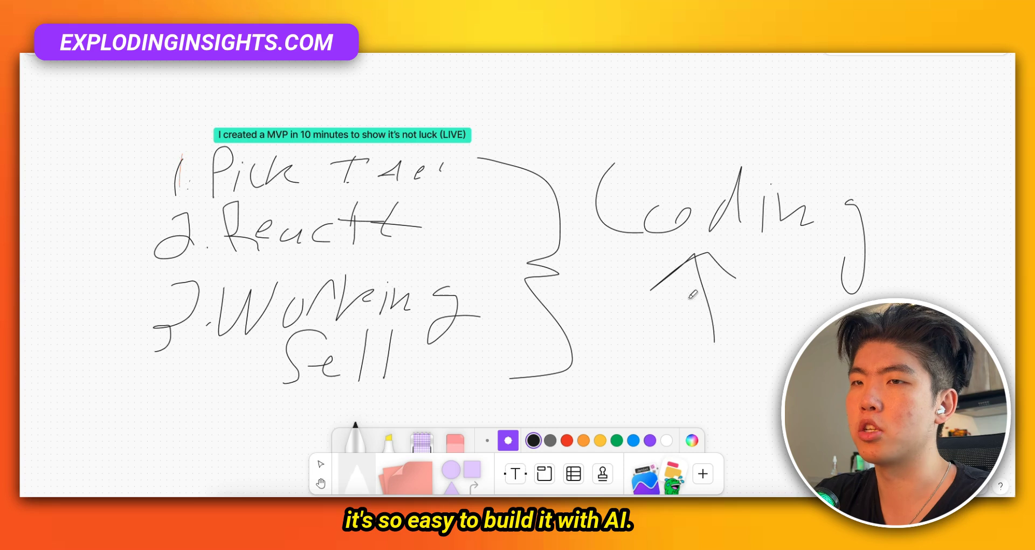
{"action": "mouse_move", "coordinate": [661, 341]}
{"action": "left_mouse_down"}
{"action": "mouse_move", "coordinate": [628, 398]}
{"action": "mouse_move", "coordinate": [697, 372]}
{"action": "left_mouse_up"}
{"action": "mouse_move", "coordinate": [701, 356]}
{"action": "left_mouse_down"}
{"action": "mouse_move", "coordinate": [714, 388]}
{"action": "mouse_move", "coordinate": [760, 395]}
{"action": "left_mouse_up"}
Step: Box Coding, the arrow and AI together, then draw a curved arrow toward the title
{"action": "scroll", "coordinate": [478, 290], "scroll_direction": "down", "scroll_amount": 1}
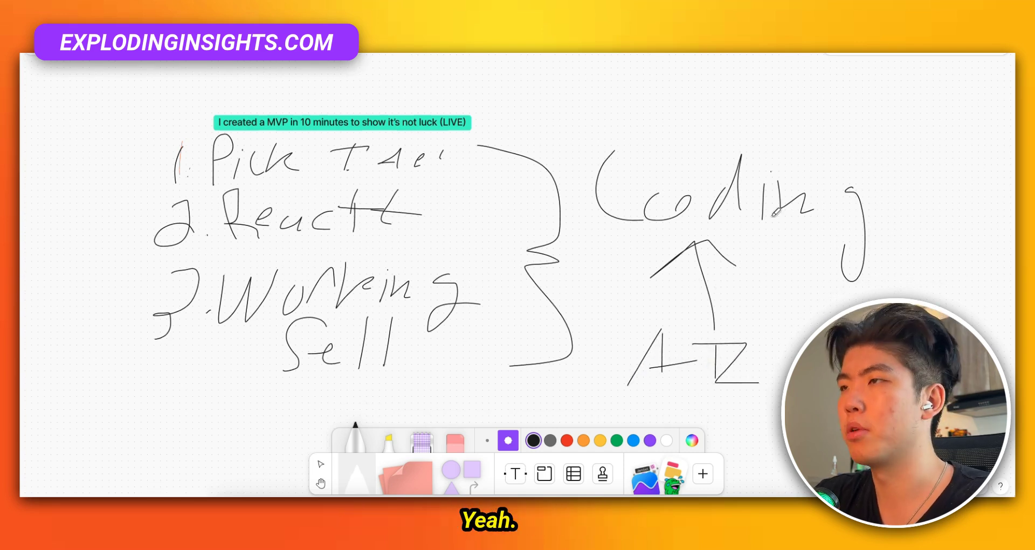
{"action": "mouse_move", "coordinate": [612, 138]}
{"action": "left_mouse_down"}
{"action": "mouse_move", "coordinate": [779, 399]}
{"action": "mouse_move", "coordinate": [885, 141]}
{"action": "mouse_move", "coordinate": [608, 129]}
{"action": "left_mouse_up"}
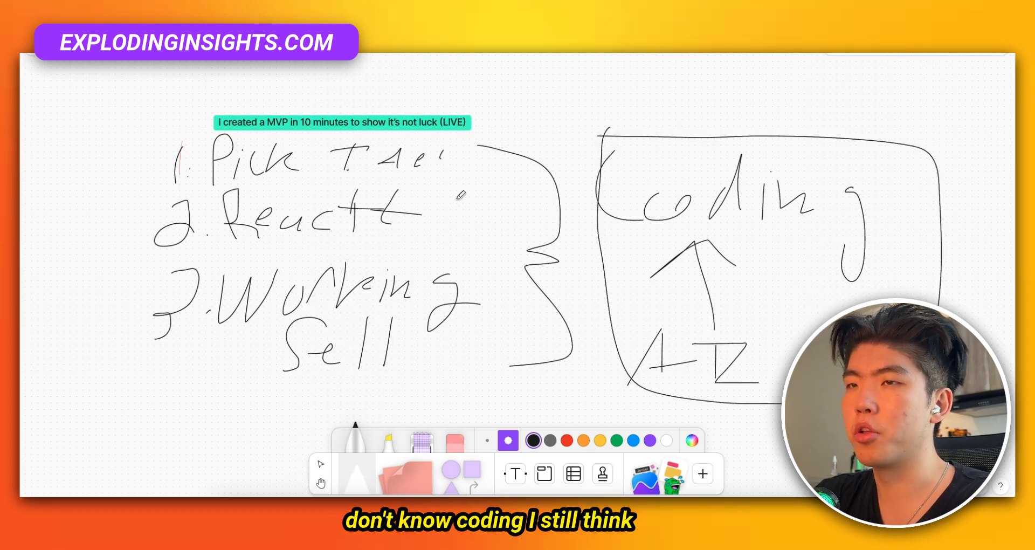
{"action": "scroll", "coordinate": [619, 196], "scroll_direction": "left", "scroll_amount": 5}
{"action": "mouse_move", "coordinate": [714, 144]}
{"action": "left_mouse_down"}
{"action": "mouse_move", "coordinate": [624, 95]}
{"action": "mouse_move", "coordinate": [508, 110]}
{"action": "left_mouse_up"}
{"action": "left_click_drag", "start_coordinate": [507, 98], "coordinate": [555, 128]}
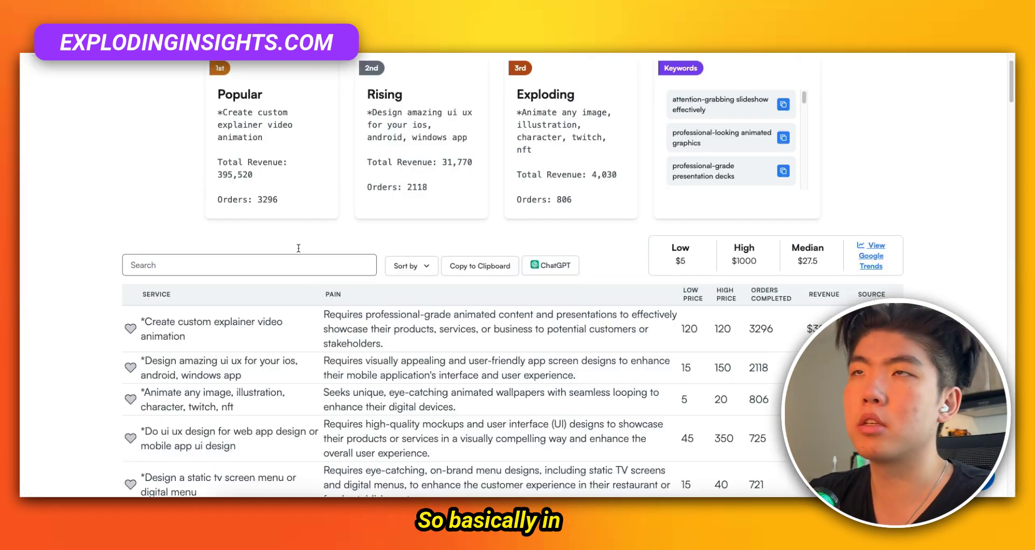
{"action": "scroll", "coordinate": [299, 248], "scroll_direction": "up", "scroll_amount": 2}
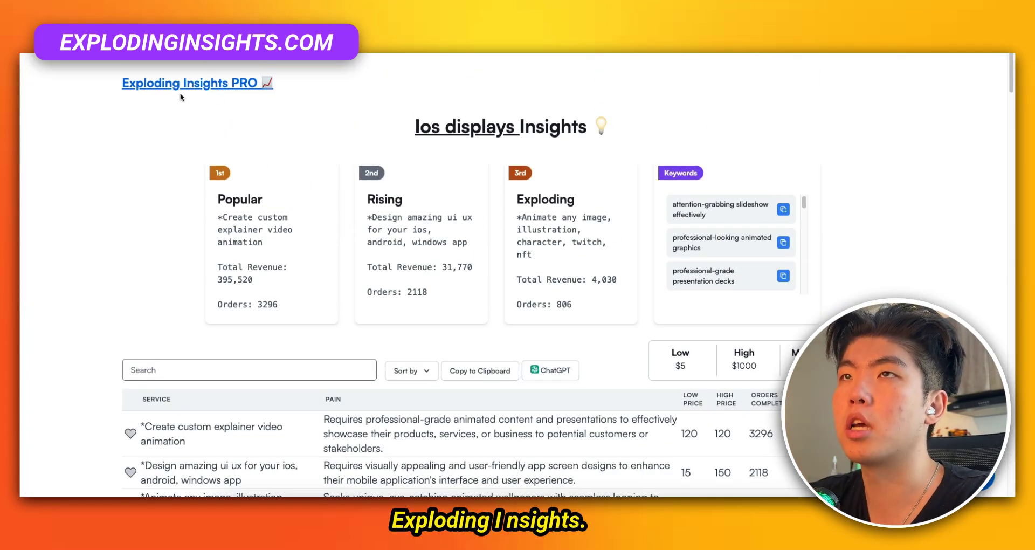
{"action": "left_click", "coordinate": [183, 85]}
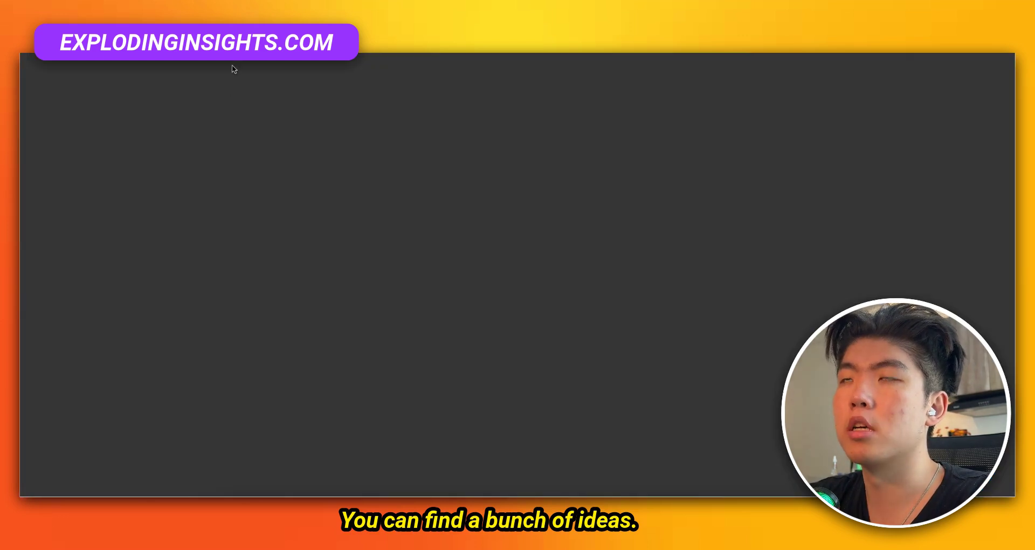
{"action": "scroll", "coordinate": [282, 205], "scroll_direction": "down", "scroll_amount": 20}
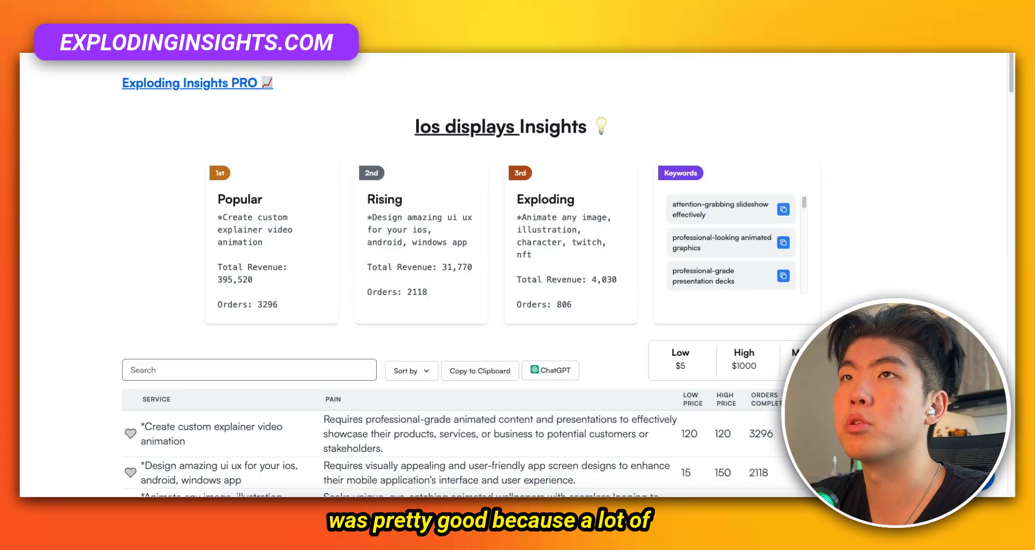
{"action": "scroll", "coordinate": [260, 184], "scroll_direction": "down", "scroll_amount": 5}
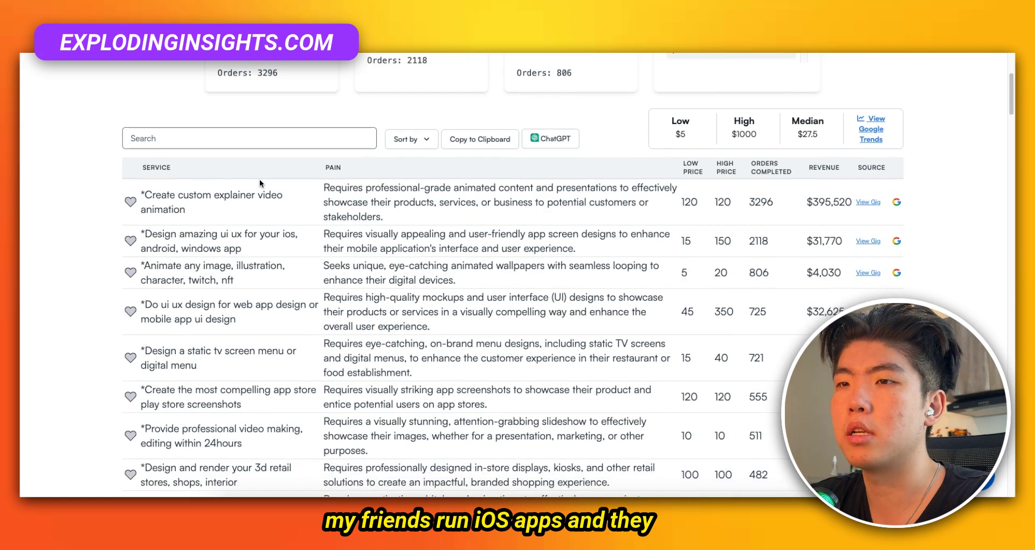
{"action": "scroll", "coordinate": [260, 237], "scroll_direction": "up", "scroll_amount": 4}
{"action": "scroll", "coordinate": [324, 238], "scroll_direction": "down", "scroll_amount": 6}
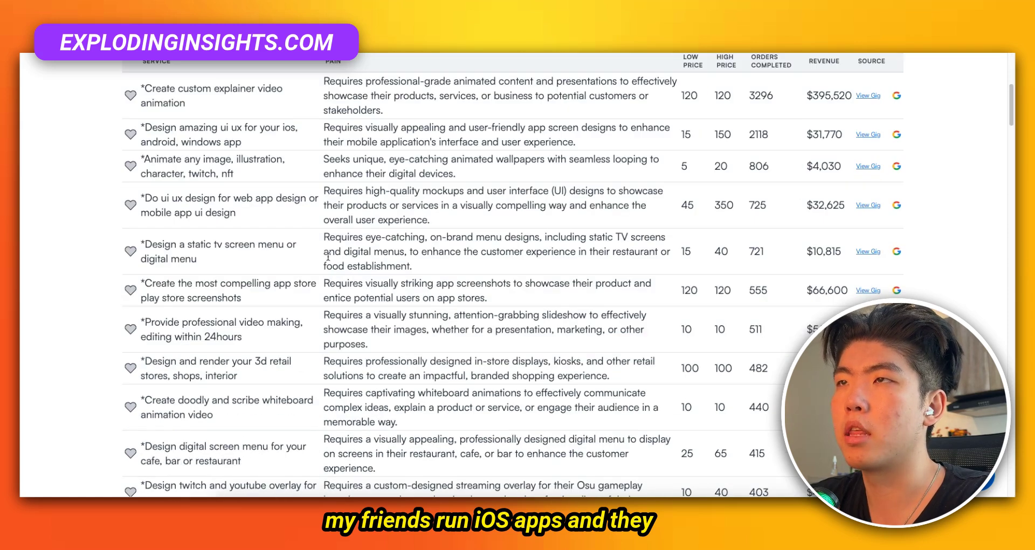
{"action": "scroll", "coordinate": [326, 236], "scroll_direction": "up", "scroll_amount": 7}
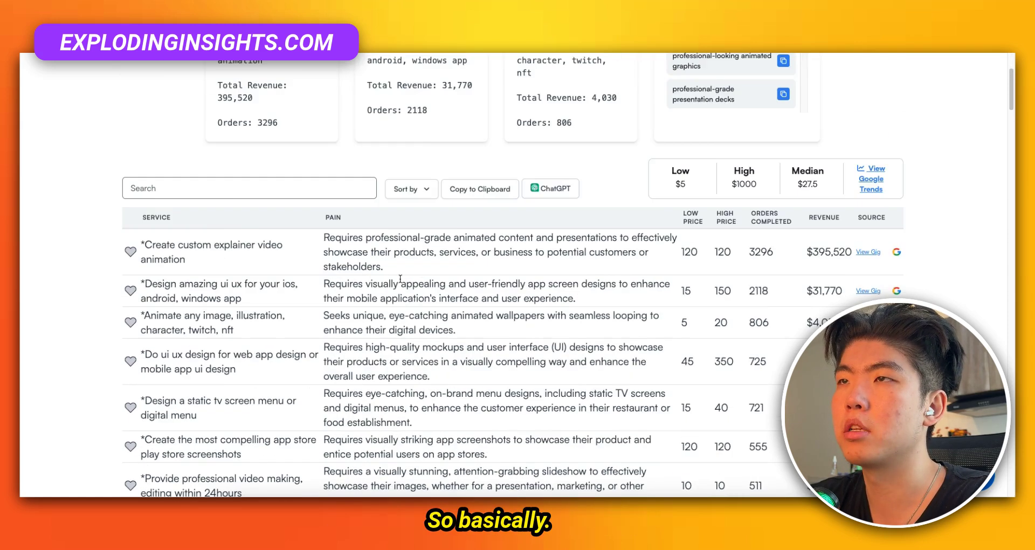
{"action": "left_click", "coordinate": [411, 135]}
{"action": "left_click_drag", "start_coordinate": [411, 135], "coordinate": [510, 130]}
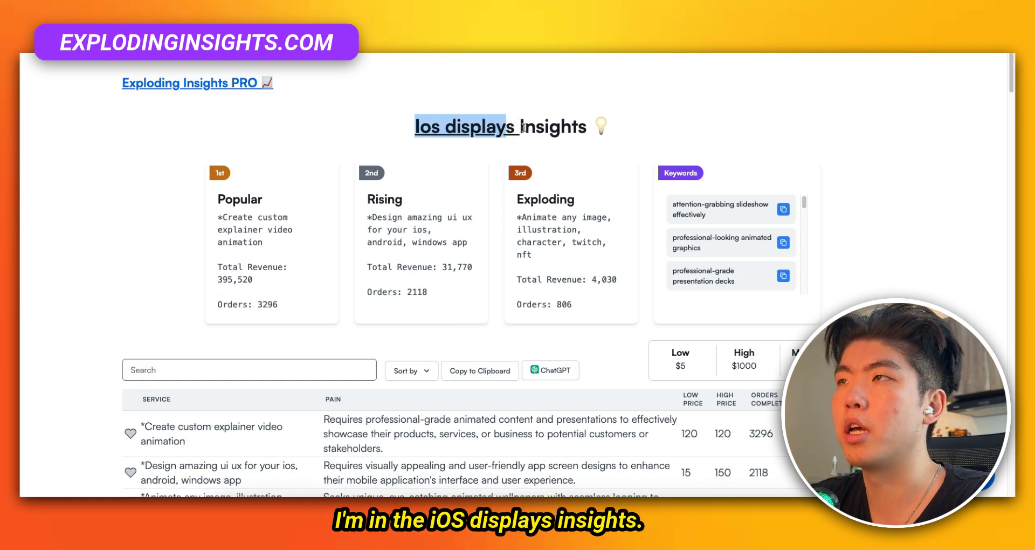
{"action": "double_click", "coordinate": [522, 127]}
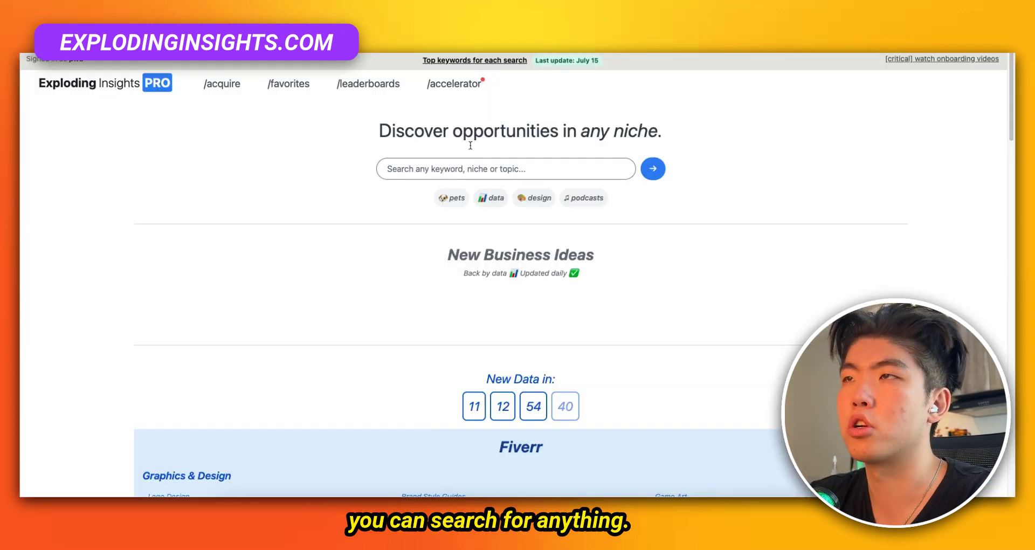
Step: Search Exploding Insights PRO for 'ios displays'
{"action": "left_click", "coordinate": [462, 171]}
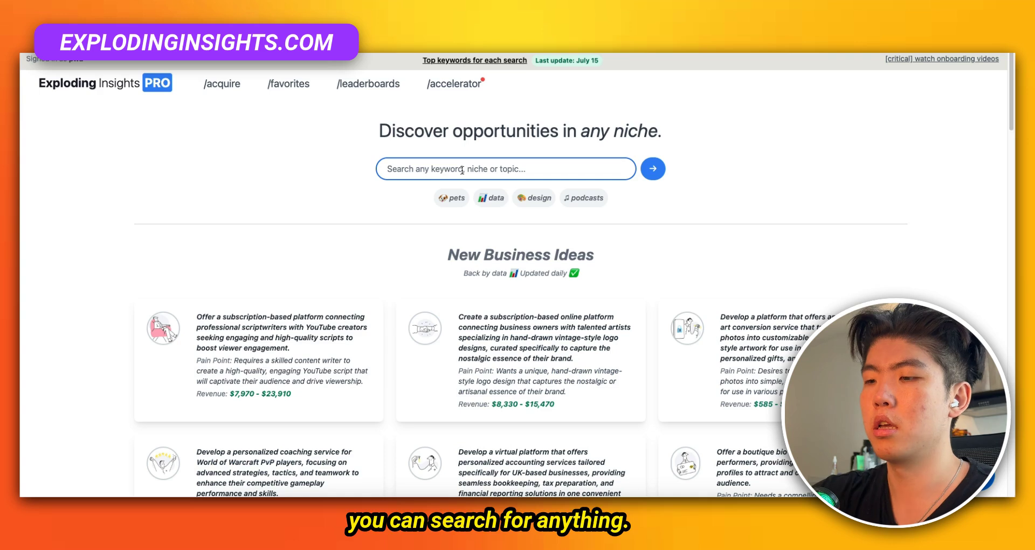
{"action": "type", "text": "ios displ"}
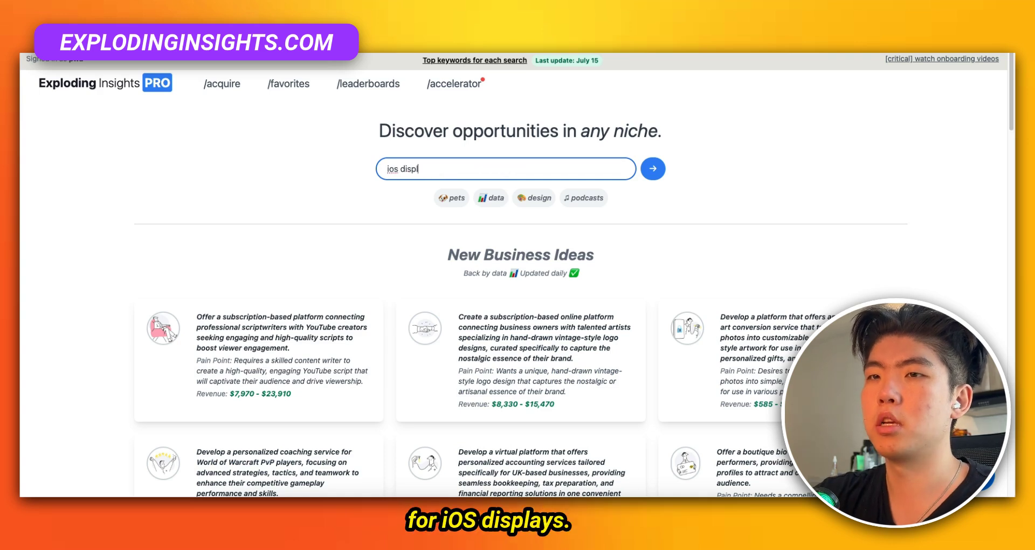
{"action": "type", "text": "ays"}
{"action": "key", "text": "Return"}
Step: Highlight the app UI/UX design row's service and pain text in the Insights table
{"action": "scroll", "coordinate": [355, 228], "scroll_direction": "down", "scroll_amount": 3}
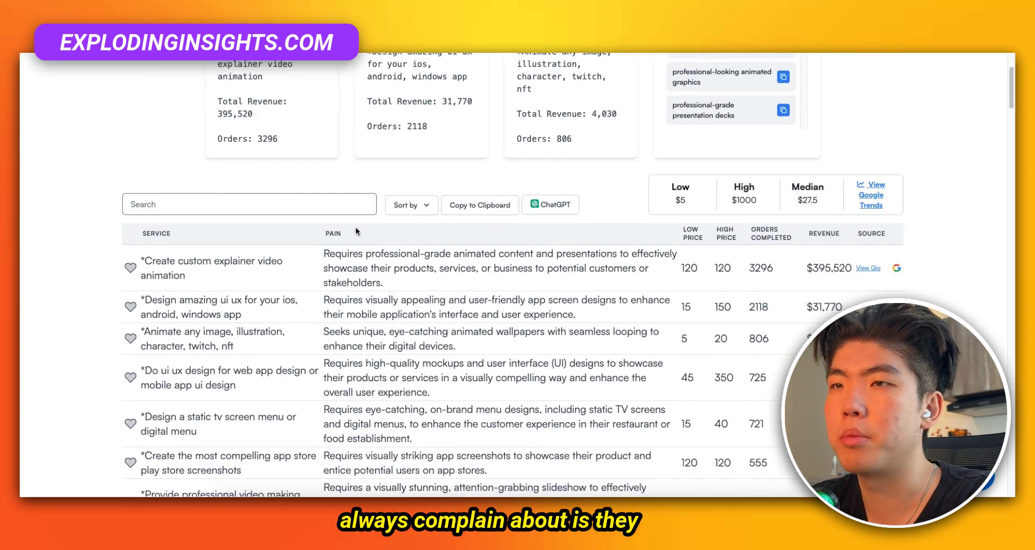
{"action": "scroll", "coordinate": [355, 227], "scroll_direction": "down", "scroll_amount": 1}
{"action": "left_click_drag", "start_coordinate": [153, 235], "coordinate": [255, 251]}
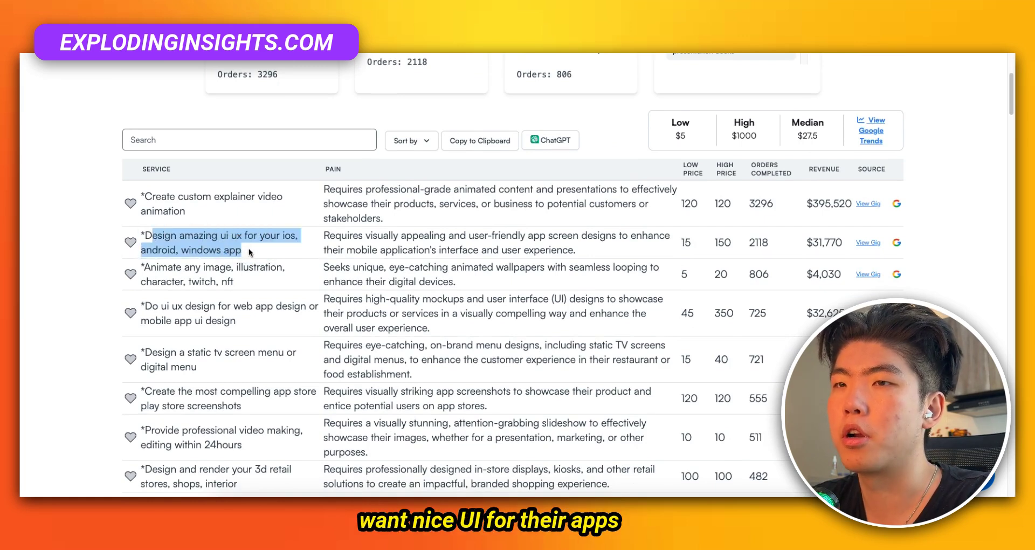
{"action": "left_click_drag", "start_coordinate": [313, 238], "coordinate": [579, 246]}
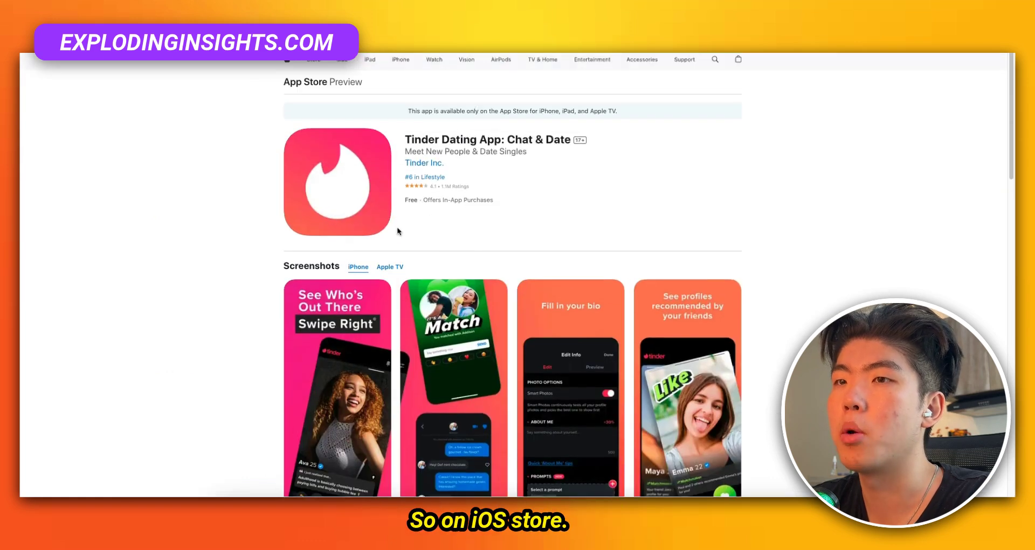
{"action": "scroll", "coordinate": [398, 231], "scroll_direction": "down", "scroll_amount": 2}
{"action": "scroll", "coordinate": [392, 230], "scroll_direction": "up", "scroll_amount": 2}
{"action": "scroll", "coordinate": [345, 195], "scroll_direction": "down", "scroll_amount": 3}
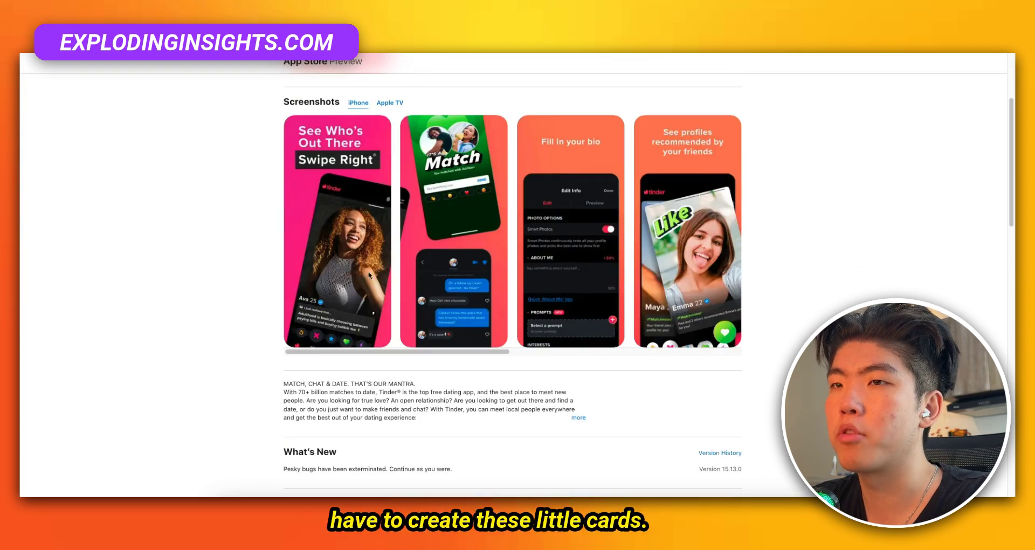
Step: Scroll through Tinder's screenshot cards, then highlight the app-design row's pain description
{"action": "left_click_drag", "start_coordinate": [358, 351], "coordinate": [643, 345]}
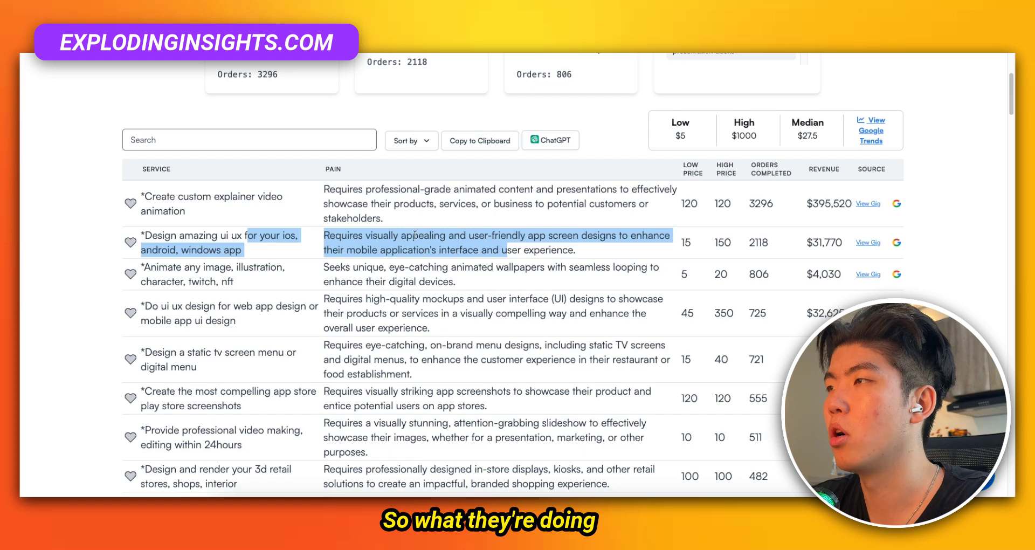
{"action": "triple_click", "coordinate": [347, 234]}
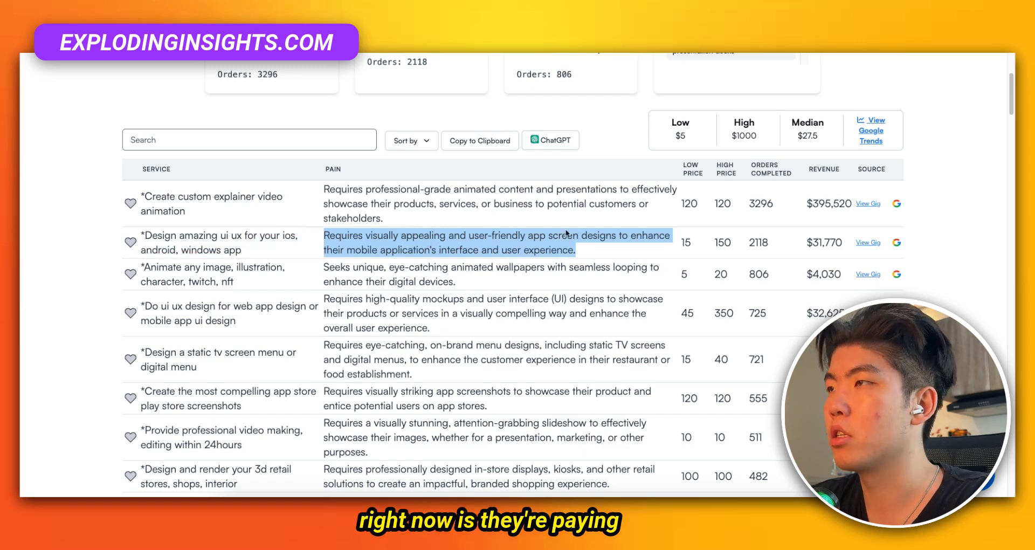
Step: Highlight the row's pain text, 150 high price and $31,770 revenue, then open its Fiverr gig
{"action": "left_click_drag", "start_coordinate": [245, 231], "coordinate": [684, 240]}
{"action": "left_click", "coordinate": [685, 241]}
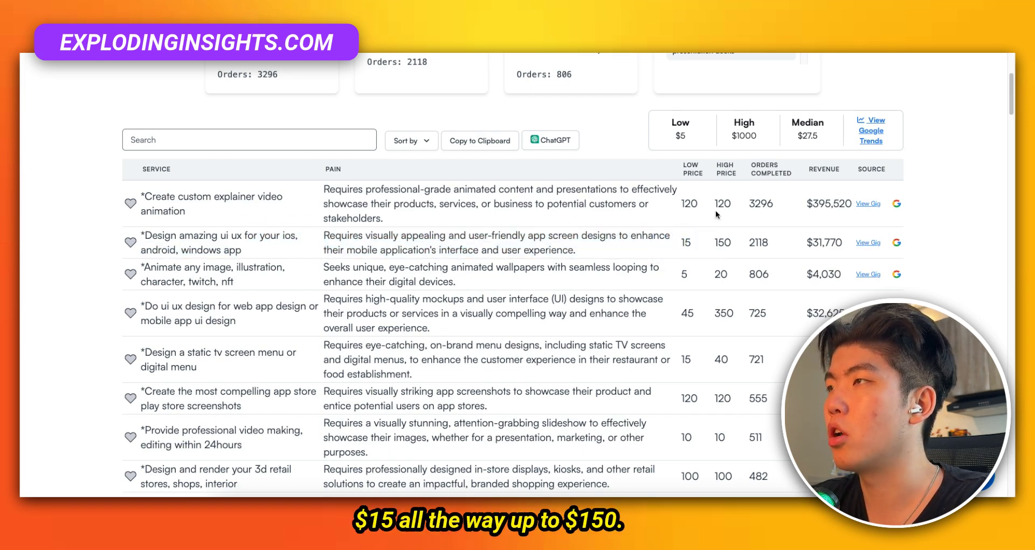
{"action": "double_click", "coordinate": [723, 243]}
{"action": "left_click_drag", "start_coordinate": [806, 243], "coordinate": [842, 244]}
{"action": "left_click", "coordinate": [868, 243]}
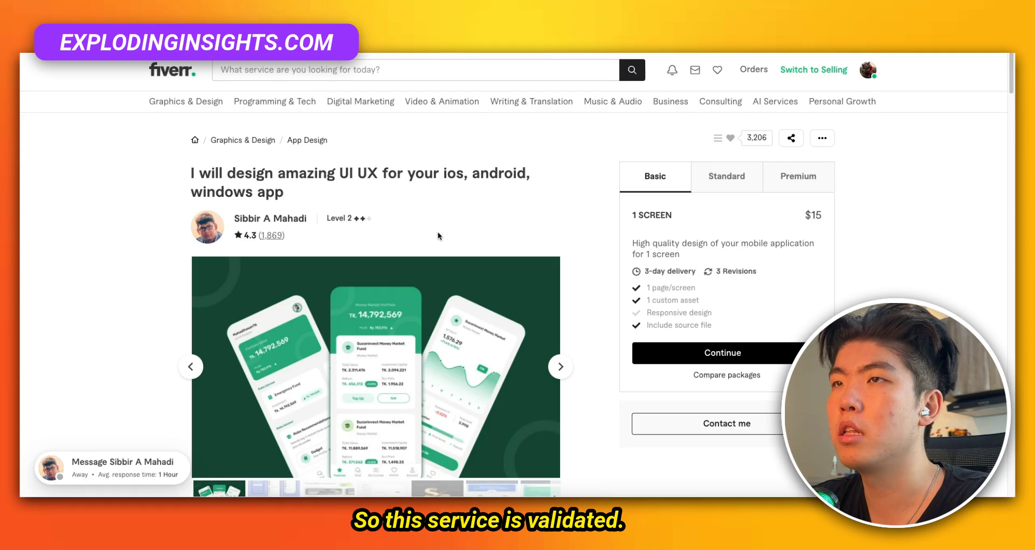
Step: Compare the $15 one-screen Basic and $275 full-app-design Premium packages, then highlight the table row
{"action": "scroll", "coordinate": [372, 232], "scroll_direction": "down", "scroll_amount": 1}
{"action": "left_click", "coordinate": [385, 162]}
{"action": "left_click", "coordinate": [661, 176]}
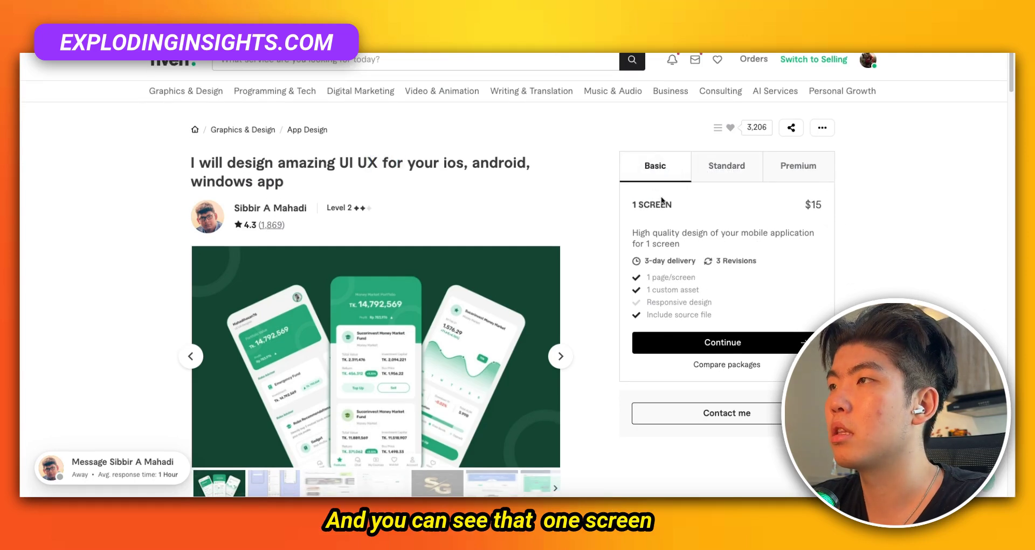
{"action": "left_click_drag", "start_coordinate": [630, 205], "coordinate": [846, 205]}
{"action": "left_click", "coordinate": [804, 166]}
{"action": "left_click_drag", "start_coordinate": [630, 204], "coordinate": [848, 210]}
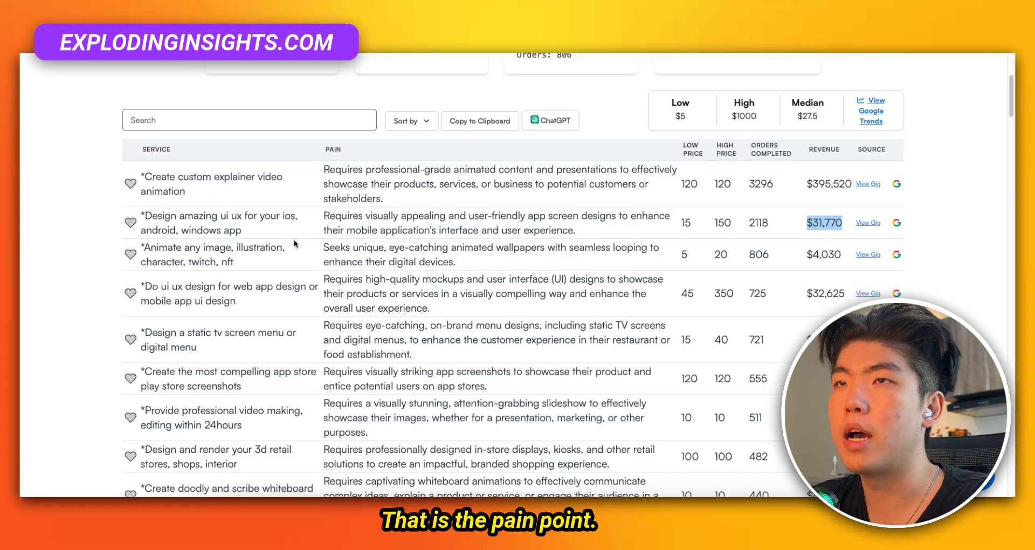
{"action": "left_click_drag", "start_coordinate": [142, 233], "coordinate": [890, 347]}
{"action": "left_click", "coordinate": [889, 347]}
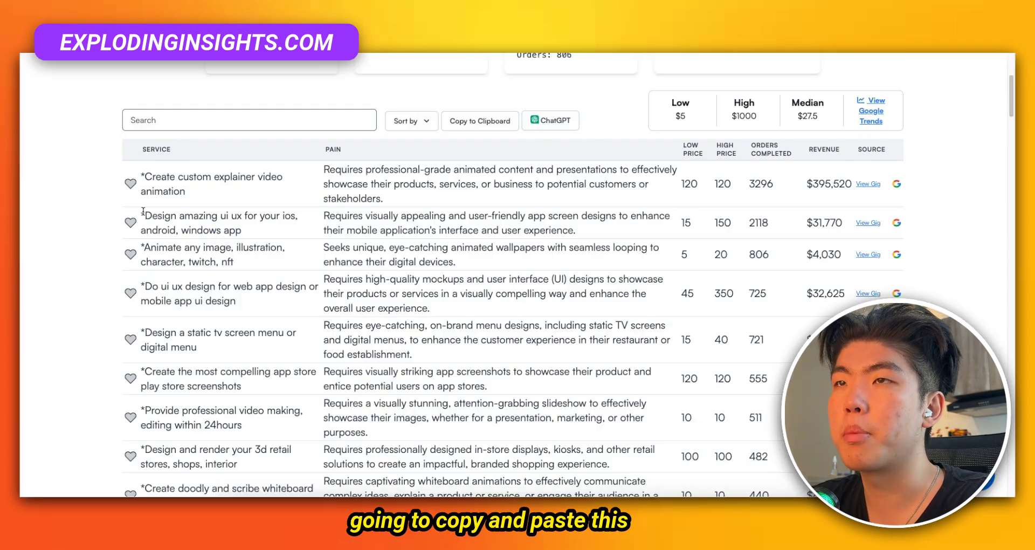
Step: Copy the app-design service title and pain text and paste them into a new Claude chat
{"action": "left_click_drag", "start_coordinate": [143, 211], "coordinate": [620, 231]}
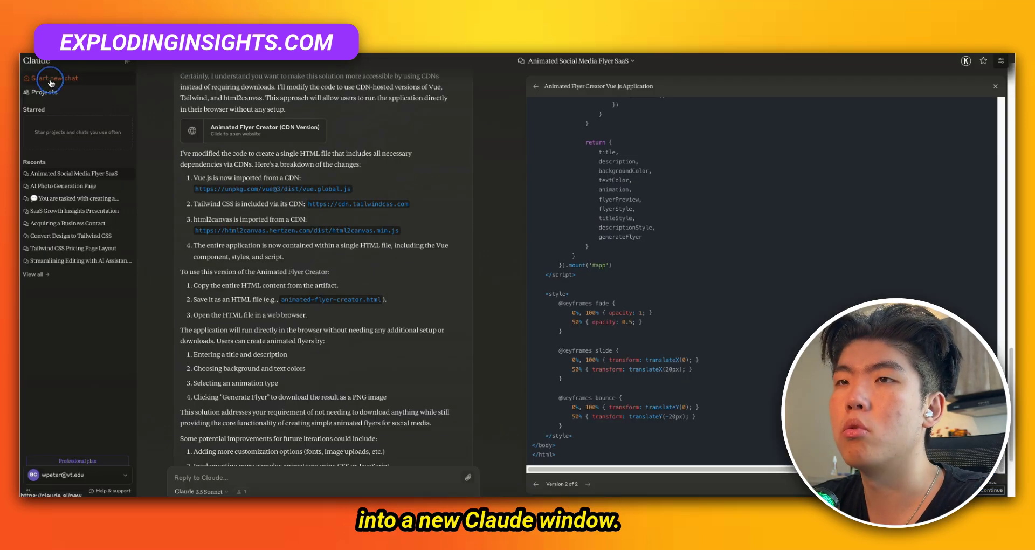
{"action": "left_click", "coordinate": [51, 83]}
{"action": "type", "text": "*Design amazing ui ux for your ios, android, windows app Requires visually appealing and user-friendly app screen designs to enhance their mobile application's interface and user experience."}
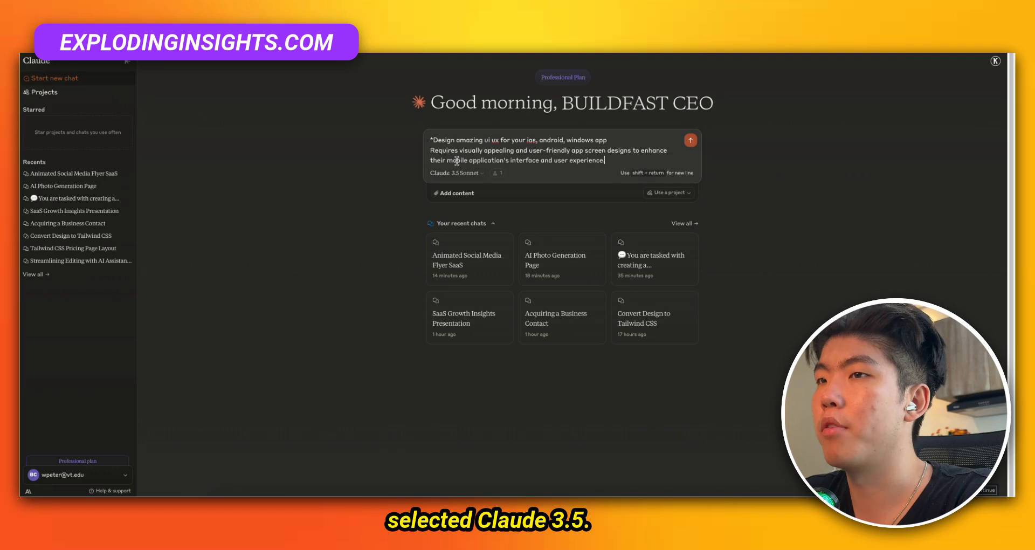
Step: Add line breaks and type a request for a working React app with paywall suggestions
{"action": "left_click", "coordinate": [630, 146]}
{"action": "key", "text": "shift+Return"}
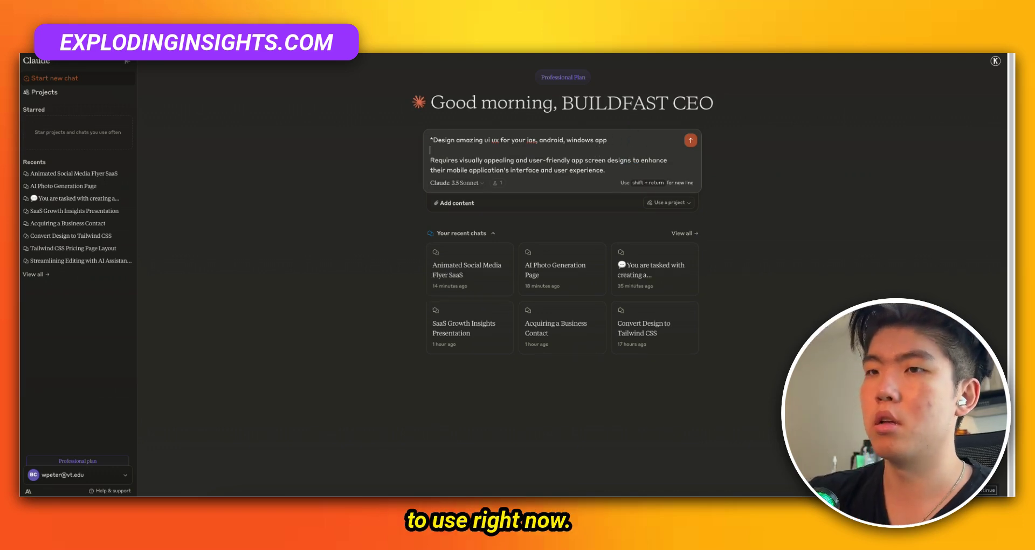
{"action": "left_click", "coordinate": [616, 170]}
{"action": "key", "text": "shift+Return"}
{"action": "key", "text": "shift+Return"}
{"action": "type", "text": "give me"}
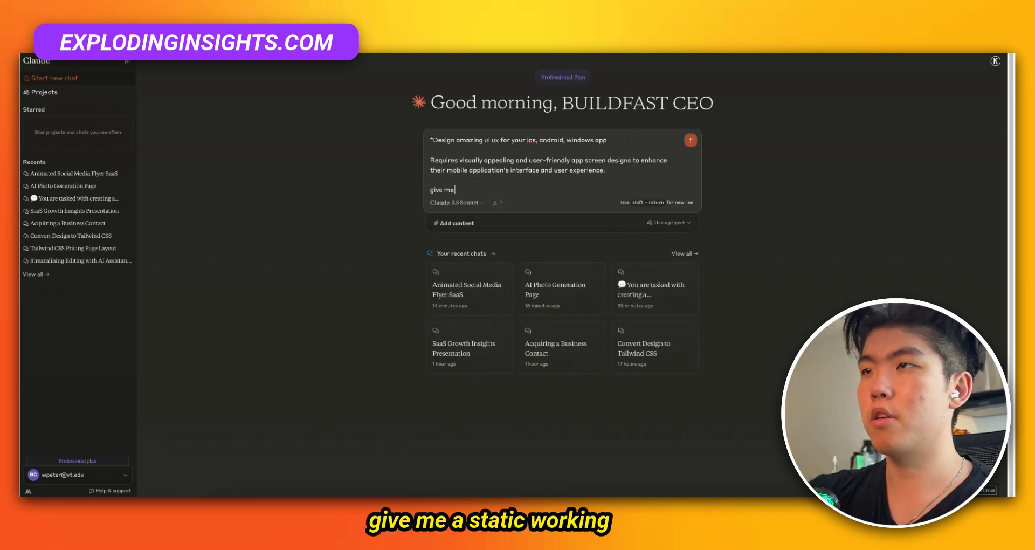
{"action": "type", "text": " a aetshiti wok"}
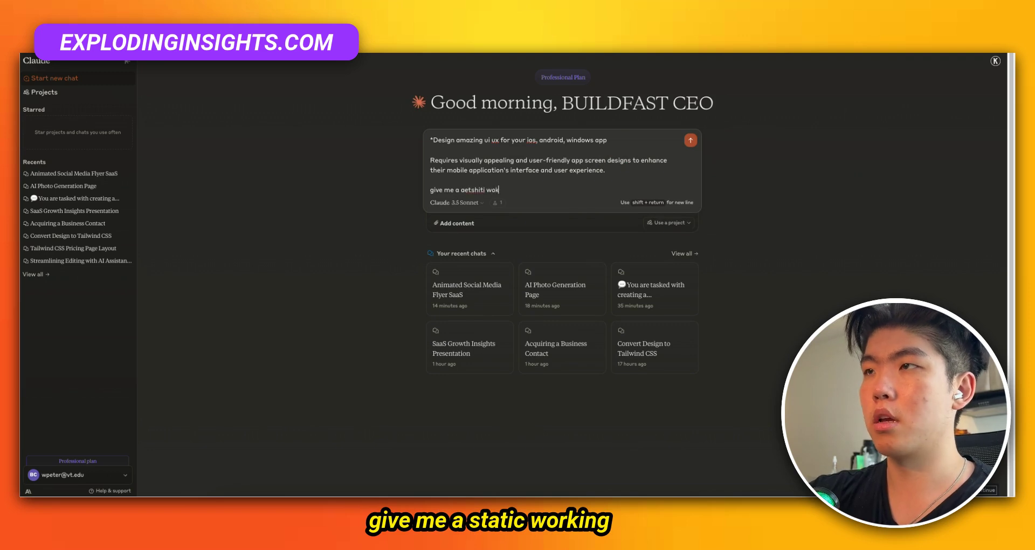
{"action": "key", "text": "BackSpace"}
{"action": "type", "text": "rking react app that"}
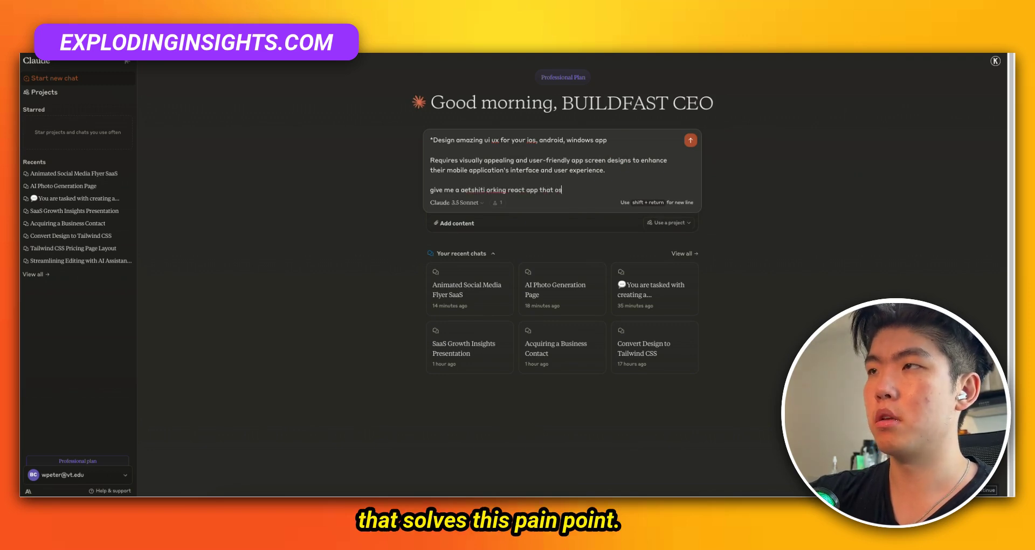
{"action": "type", "text": " solves tis painpoint (and sugge"}
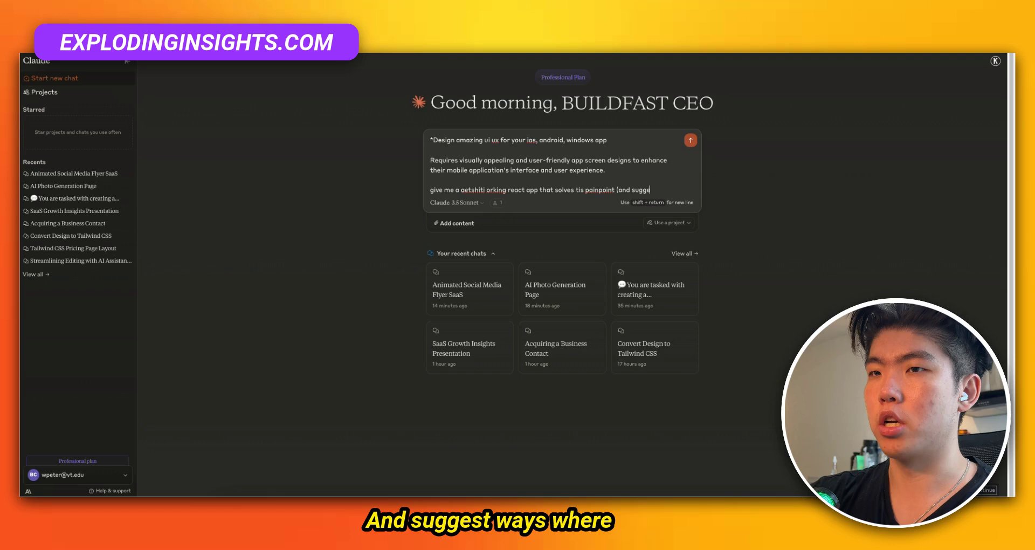
{"action": "type", "text": "st ways where i cna"}
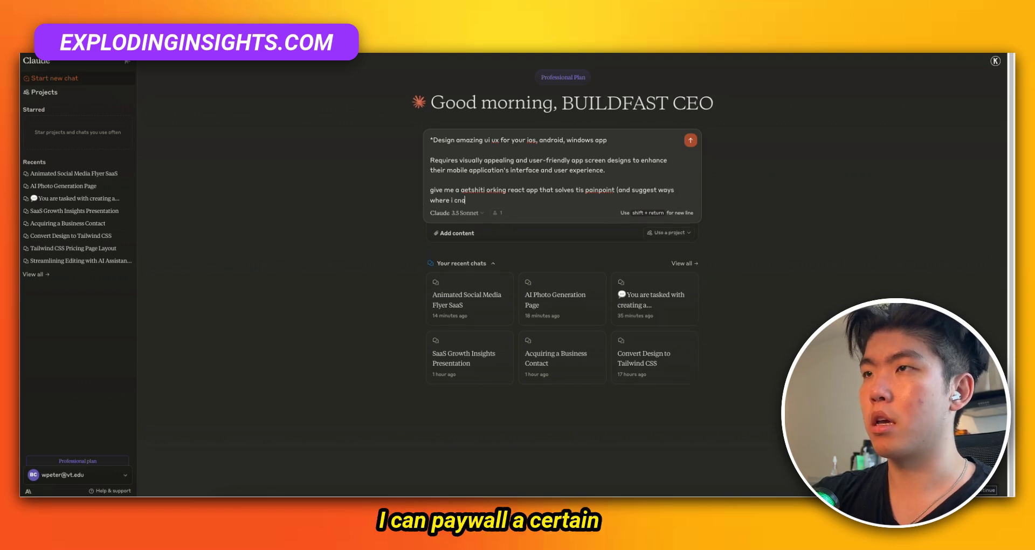
{"action": "type", "text": " paywall a certain"}
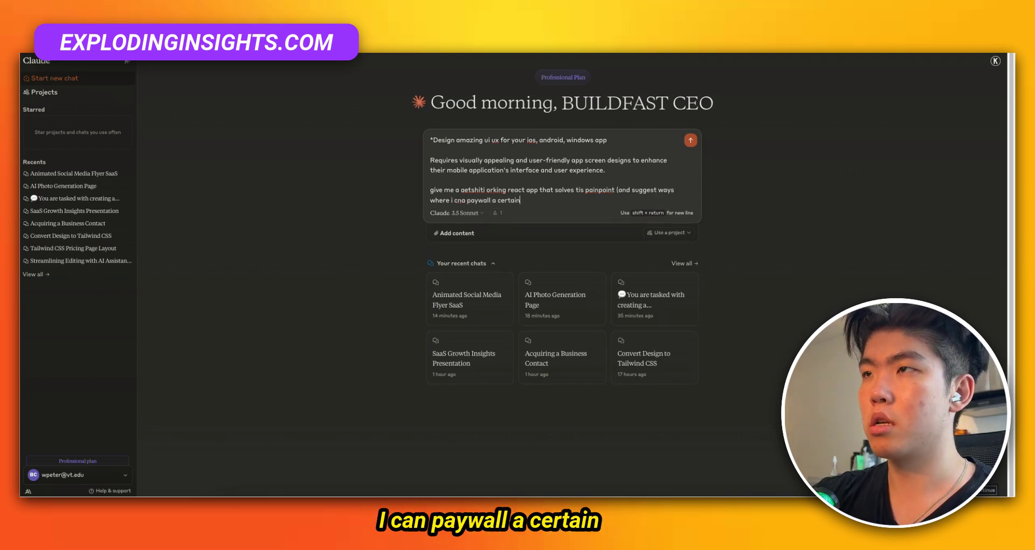
{"action": "type", "text": " subseciton of the app)"}
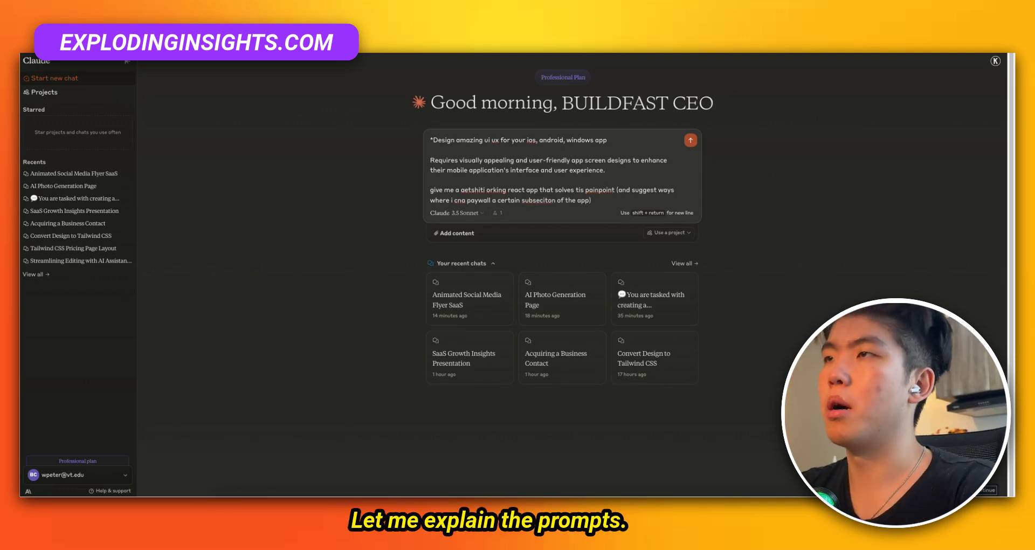
{"action": "left_click_drag", "start_coordinate": [605, 170], "coordinate": [432, 140]}
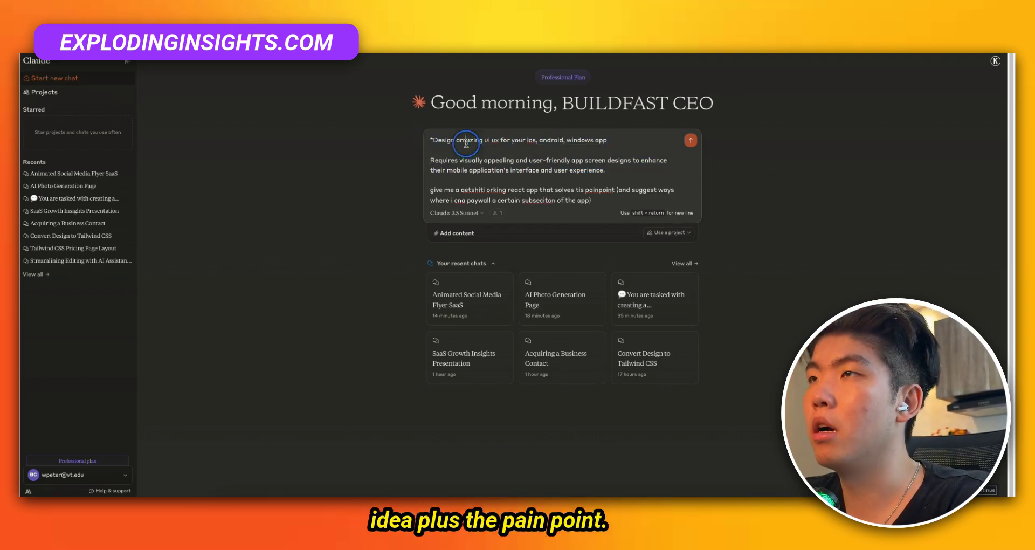
{"action": "triple_click", "coordinate": [463, 166]}
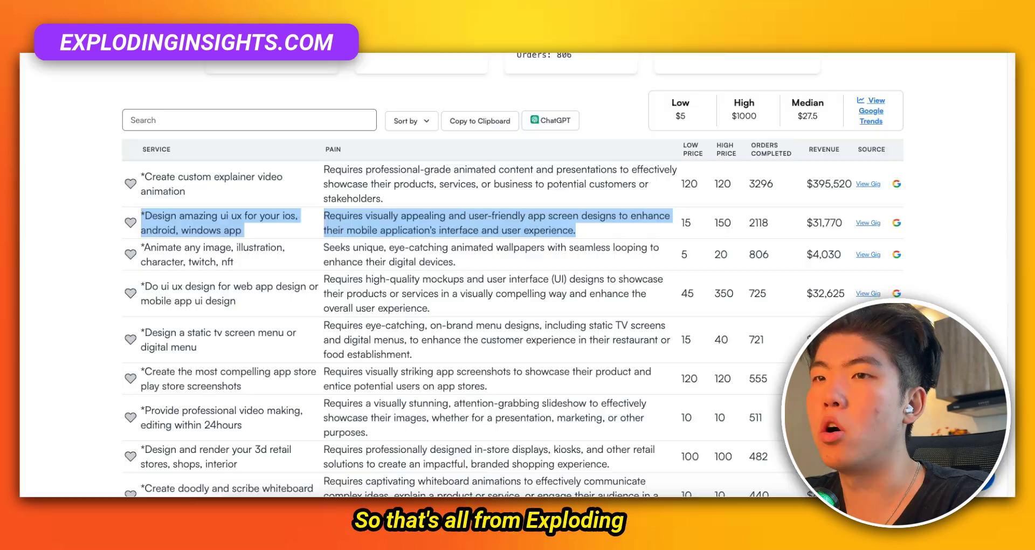
Step: Replace the misspelled words in the request with 'working, aesthetic'
{"action": "scroll", "coordinate": [277, 243], "scroll_direction": "up", "scroll_amount": 3}
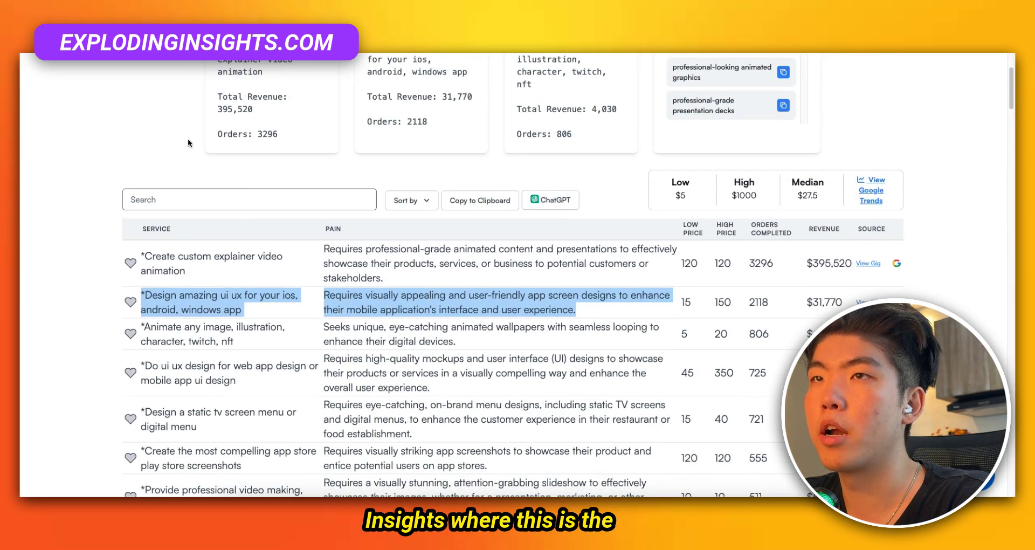
{"action": "triple_click", "coordinate": [176, 299]}
{"action": "triple_click", "coordinate": [340, 304]}
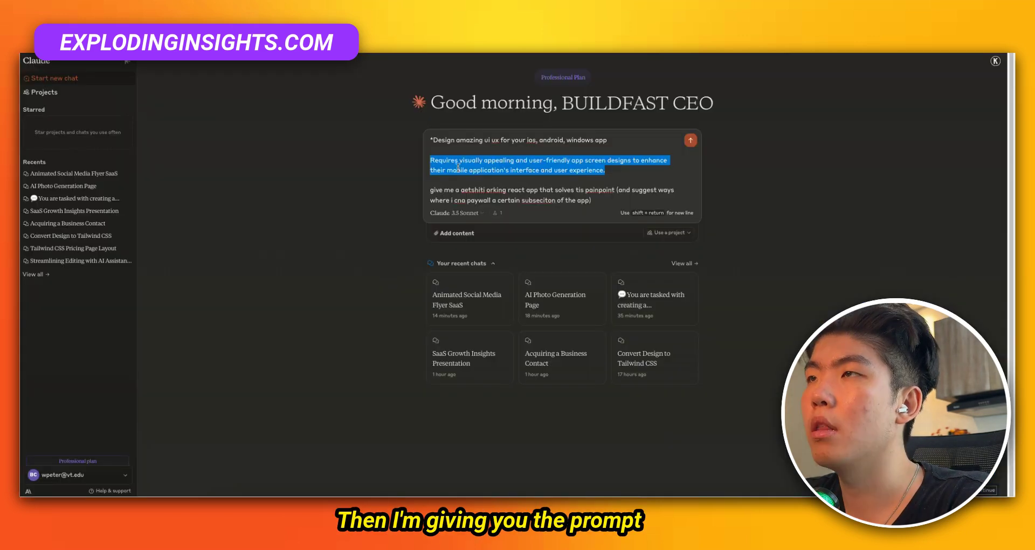
{"action": "triple_click", "coordinate": [528, 190]}
{"action": "left_click", "coordinate": [470, 190]}
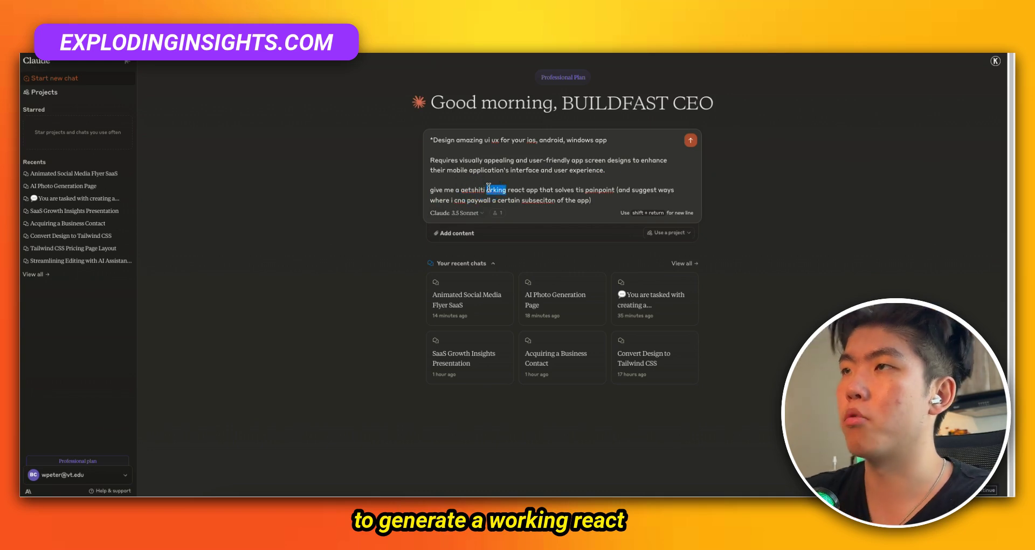
{"action": "left_click_drag", "start_coordinate": [489, 189], "coordinate": [462, 190]}
{"action": "type", "text": "working"}
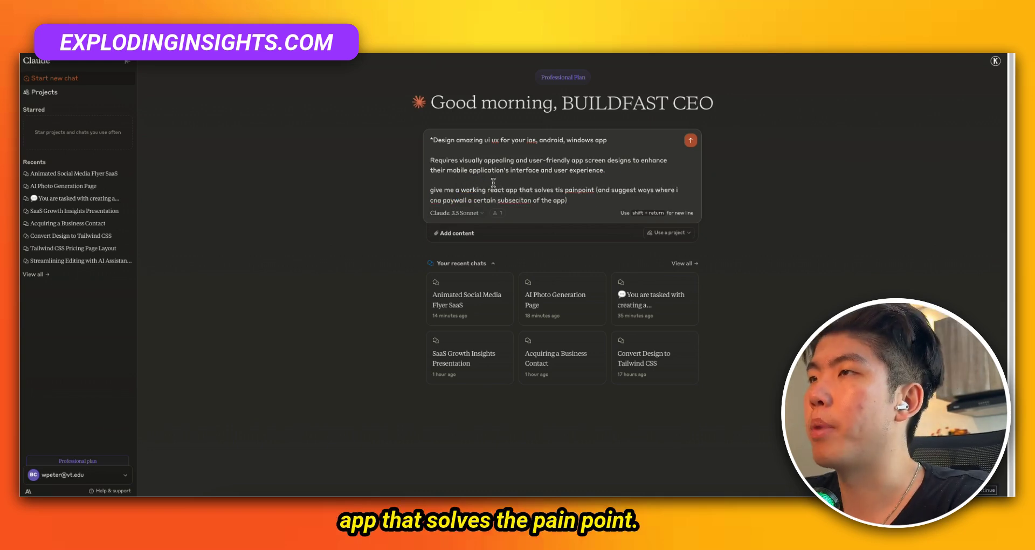
{"action": "type", "text": ", aesthetic"}
Step: Review the pain point and request paragraphs, then send the prompt
{"action": "triple_click", "coordinate": [504, 191]}
{"action": "left_click", "coordinate": [504, 192]}
{"action": "triple_click", "coordinate": [566, 165]}
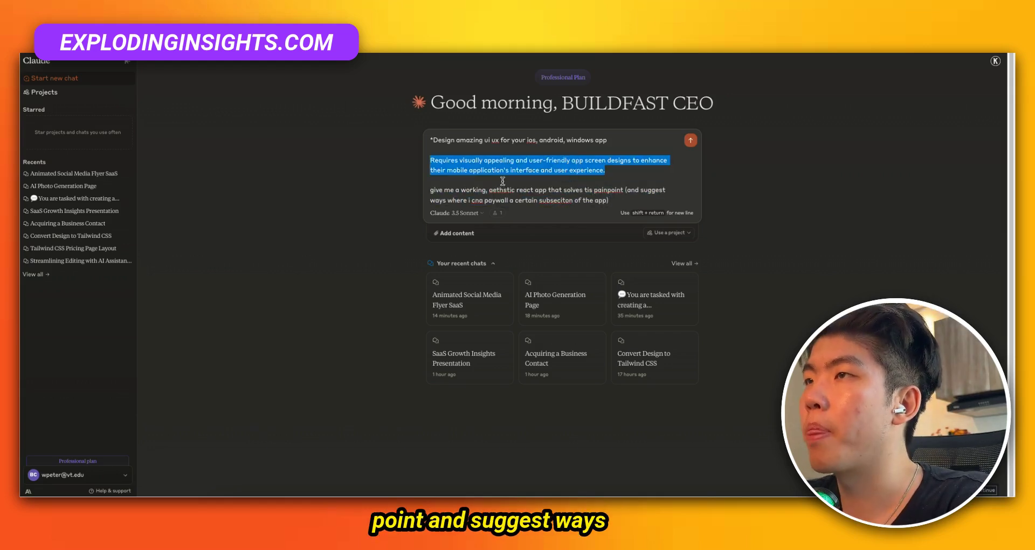
{"action": "triple_click", "coordinate": [516, 195]}
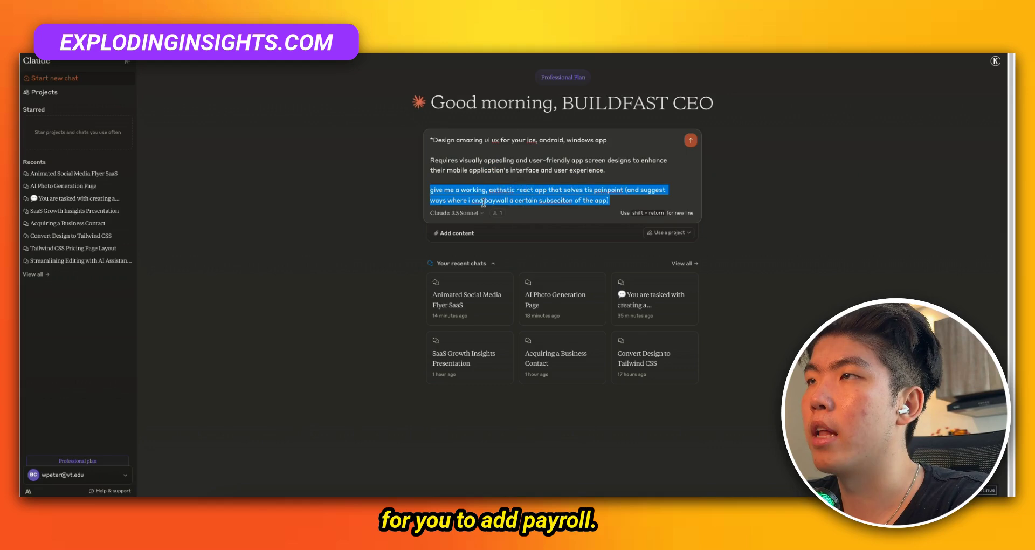
{"action": "triple_click", "coordinate": [486, 201]}
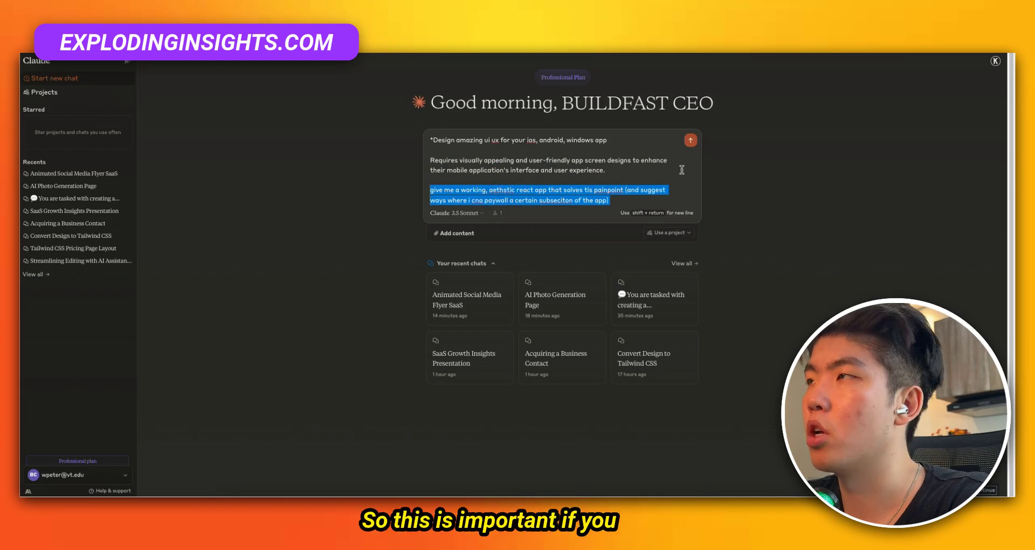
{"action": "left_click", "coordinate": [685, 141]}
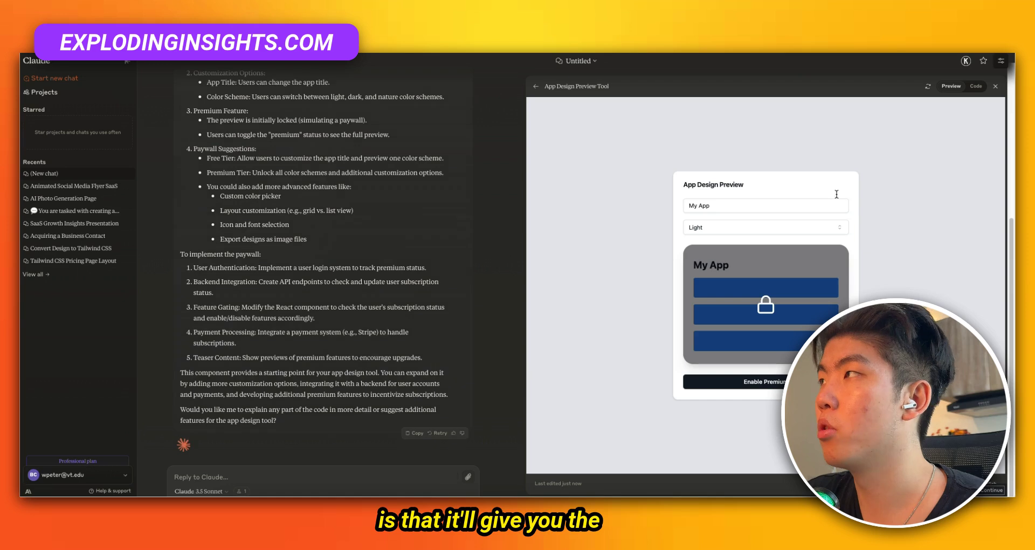
Step: Cycle the design tool's colour scheme through Dark, Light and Nature, ending on Light
{"action": "left_click", "coordinate": [976, 90]}
{"action": "left_click", "coordinate": [945, 88]}
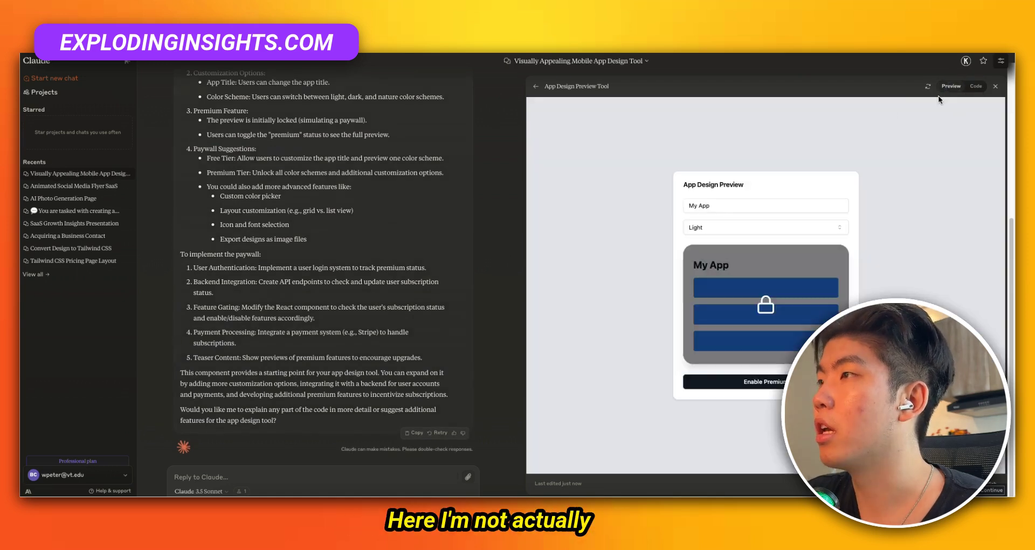
{"action": "left_click", "coordinate": [733, 206]}
{"action": "left_click", "coordinate": [732, 227]}
{"action": "left_click", "coordinate": [725, 259]}
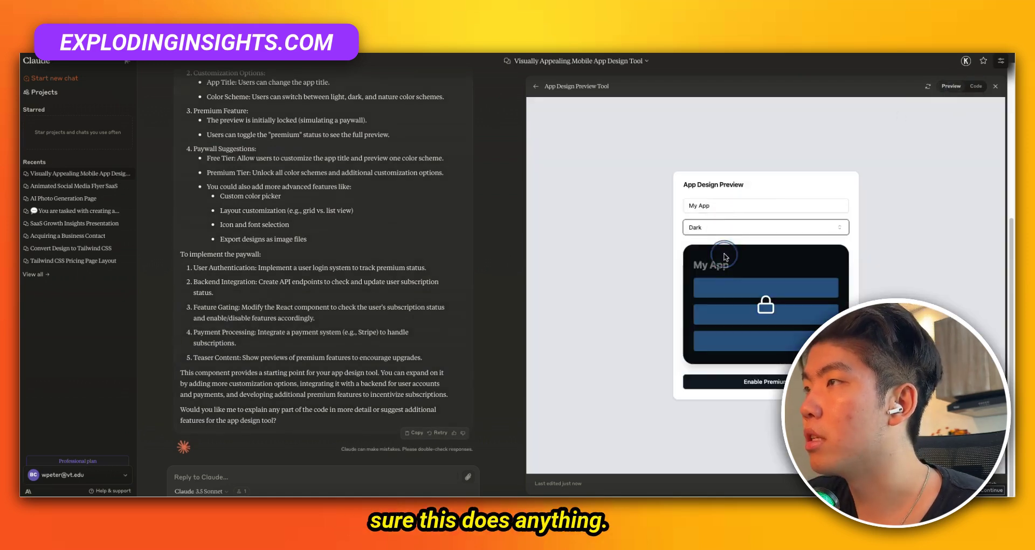
{"action": "left_click", "coordinate": [737, 231]}
{"action": "left_click", "coordinate": [733, 246]}
{"action": "left_click", "coordinate": [743, 227]}
{"action": "left_click", "coordinate": [738, 271]}
{"action": "left_click", "coordinate": [735, 227]}
{"action": "left_click", "coordinate": [733, 246]}
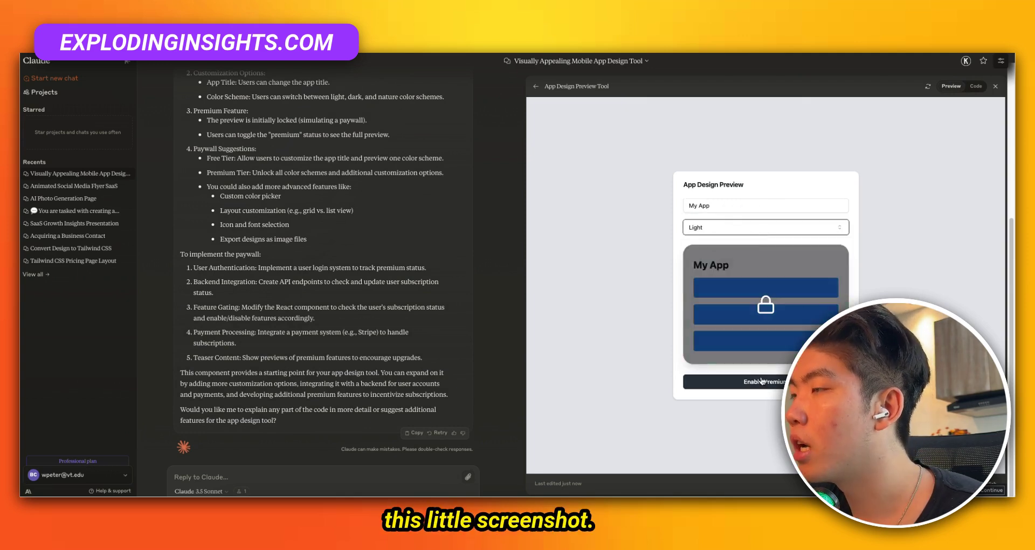
Step: Toggle the premium preview on and off, leaving it unlocked
{"action": "left_click", "coordinate": [775, 383]}
{"action": "left_click", "coordinate": [777, 384]}
{"action": "left_click", "coordinate": [777, 384]}
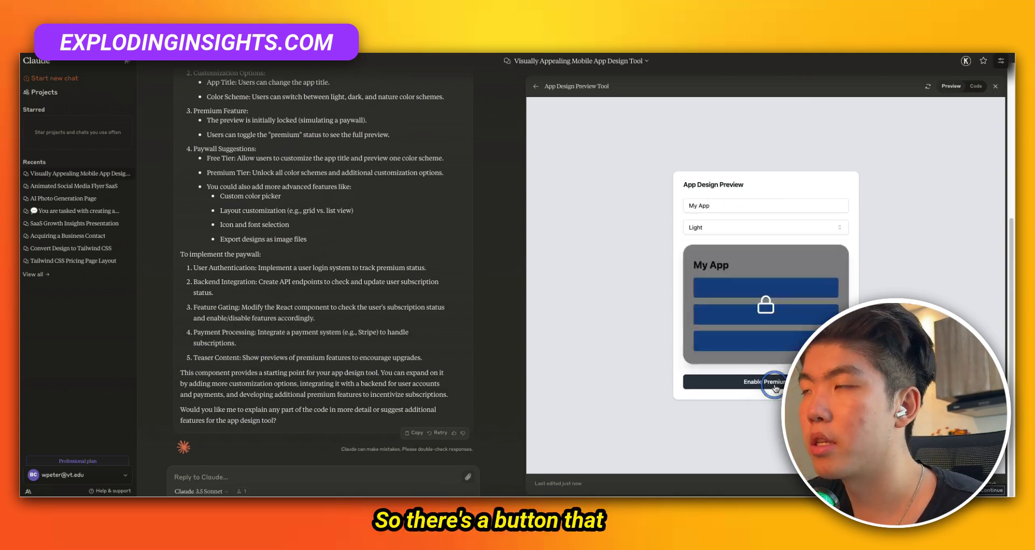
{"action": "left_click", "coordinate": [776, 380]}
{"action": "left_click", "coordinate": [777, 380]}
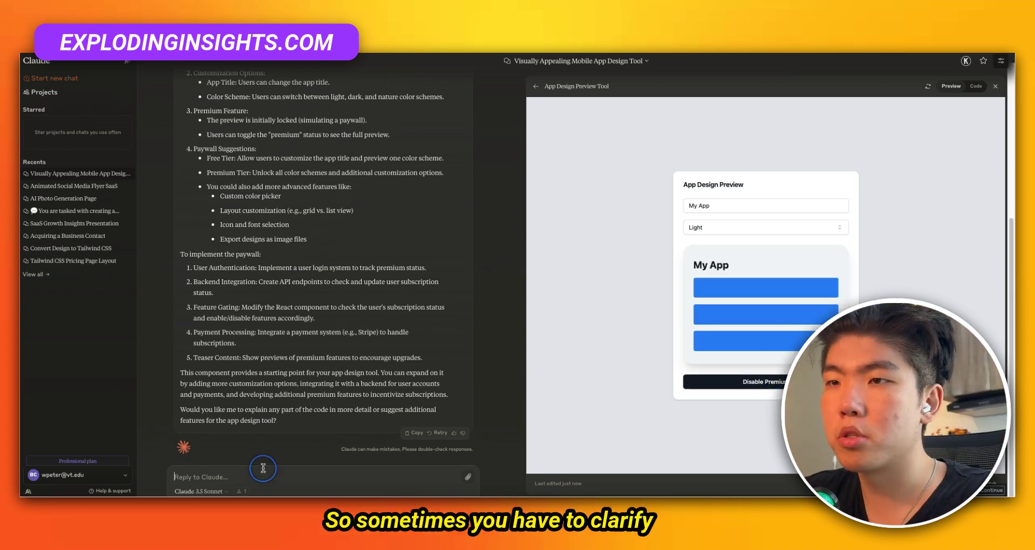
Step: Reply that the aim is automating the time-consuming iOS pictures required for App Store upload
{"action": "left_click", "coordinate": [185, 466]}
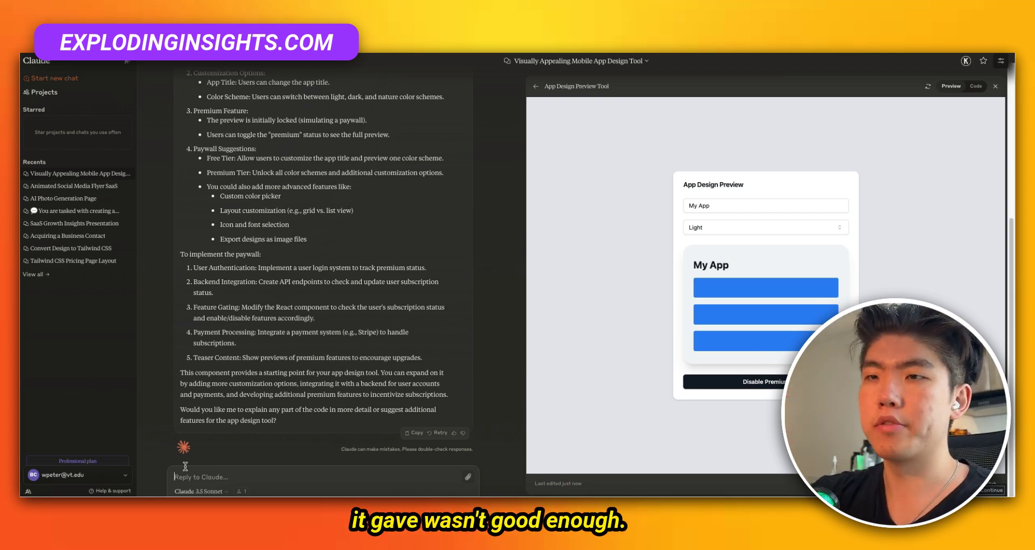
{"action": "type", "text": "we acu"}
{"action": "key", "text": "BackSpace"}
{"action": "type", "text": "tually are creating"}
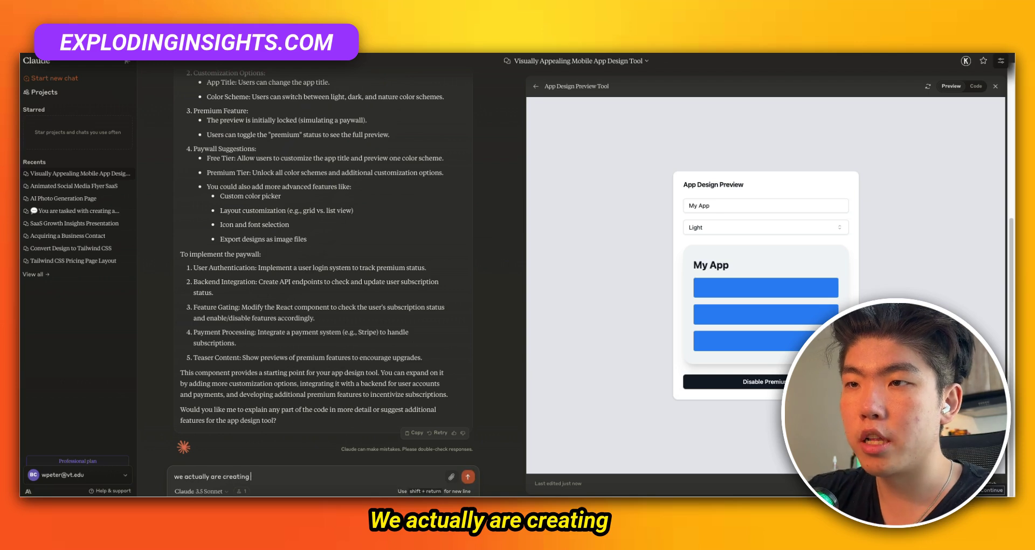
{"action": "type", "text": " ios pictures that we can upload to"}
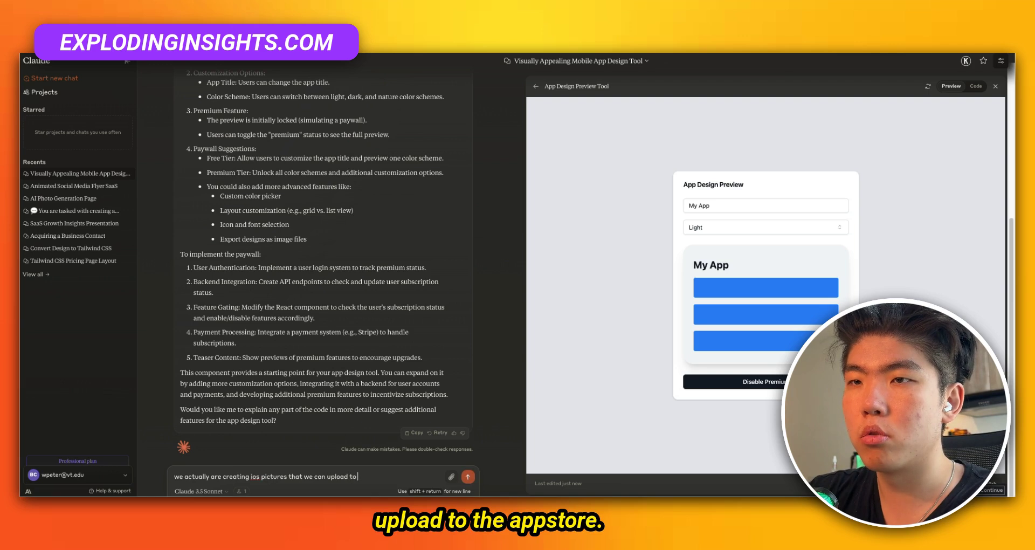
{"action": "type", "text": " the app store (this is requird)"}
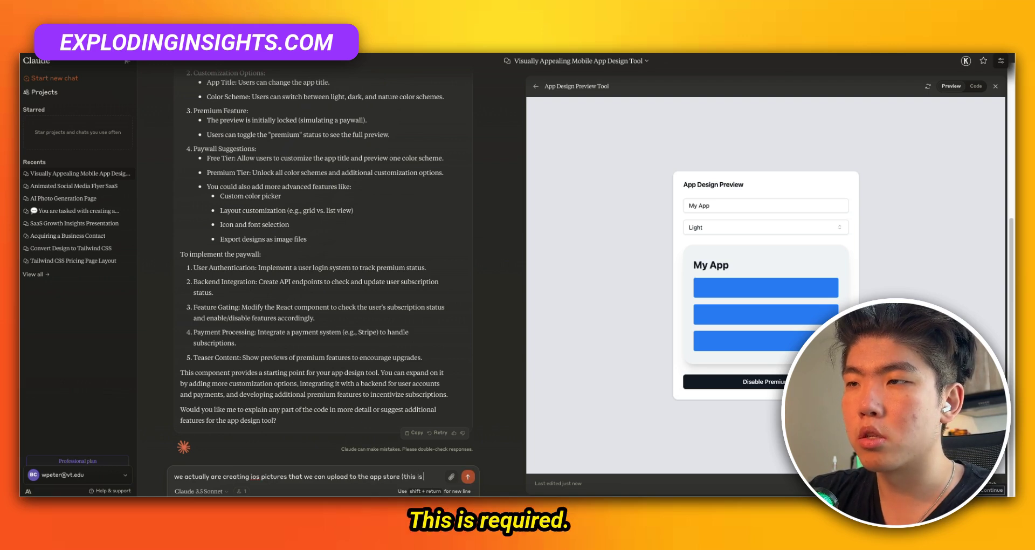
{"action": "key", "text": "shift+Return"}
{"action": "type", "text": "it takes a lot of time to make these manually, so we are tryin"}
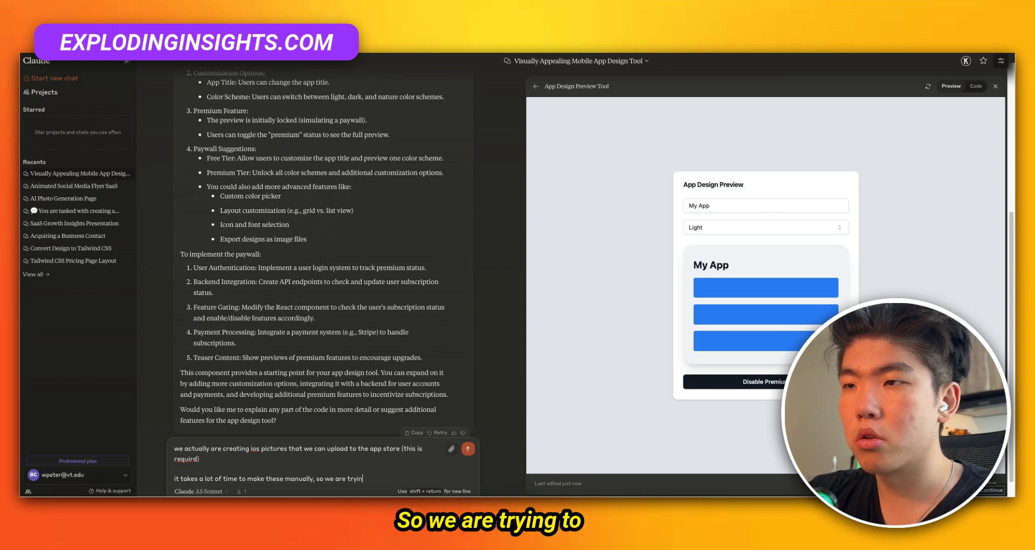
{"action": "type", "text": "g to auomtae it with this app"}
{"action": "key", "text": "Return"}
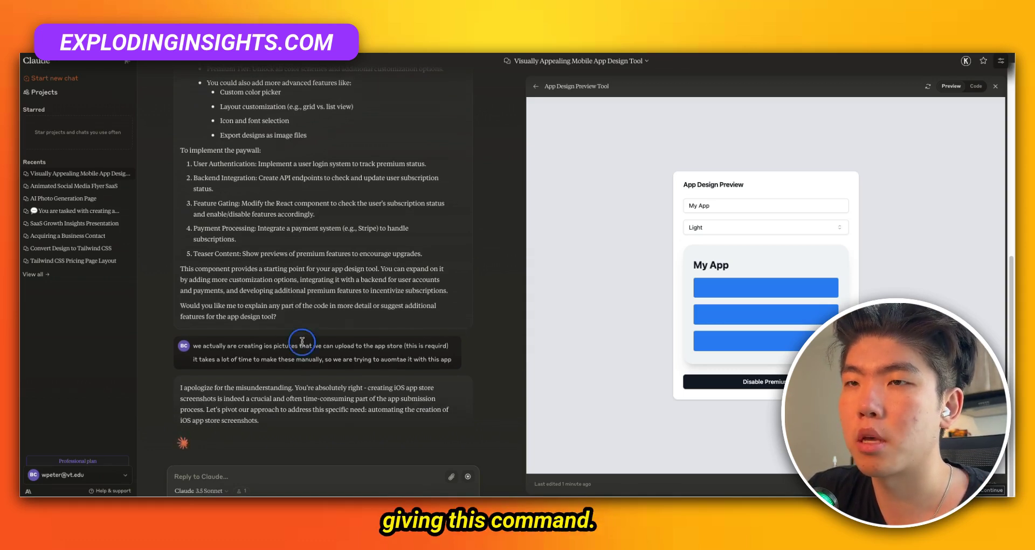
Step: Highlight Claude's apology paragraph and the second line of the sent message to reread them
{"action": "triple_click", "coordinate": [294, 359]}
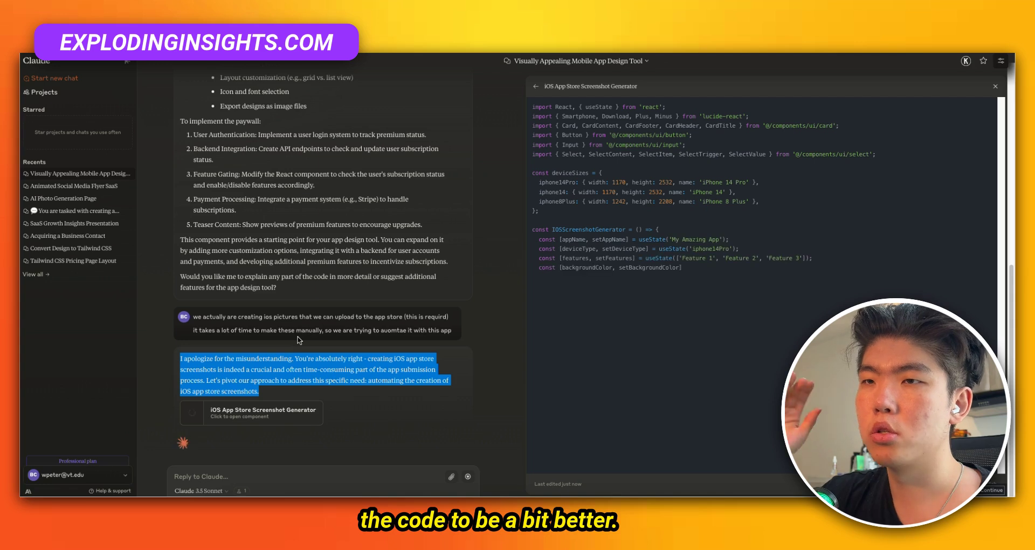
{"action": "triple_click", "coordinate": [296, 333]}
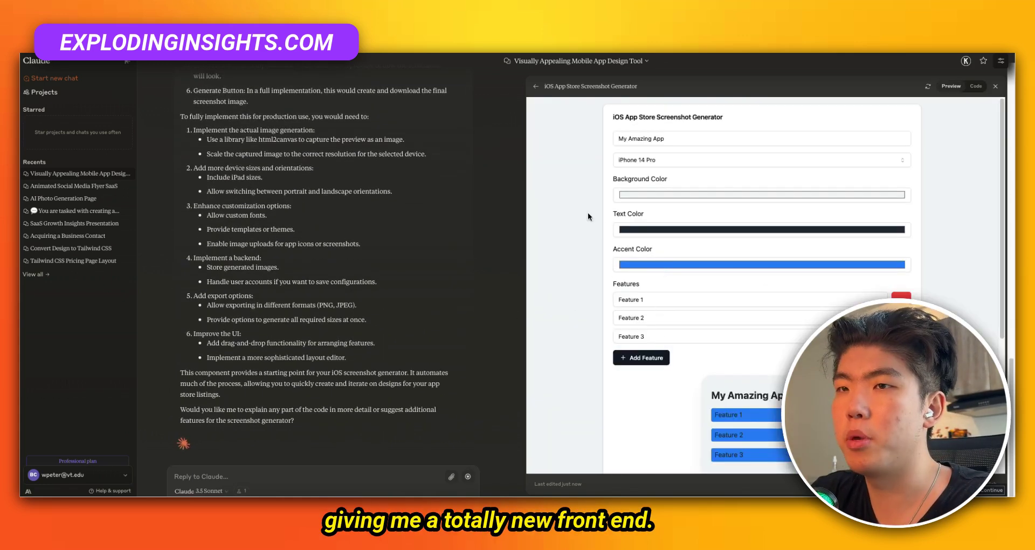
{"action": "scroll", "coordinate": [306, 253], "scroll_direction": "up", "scroll_amount": 15}
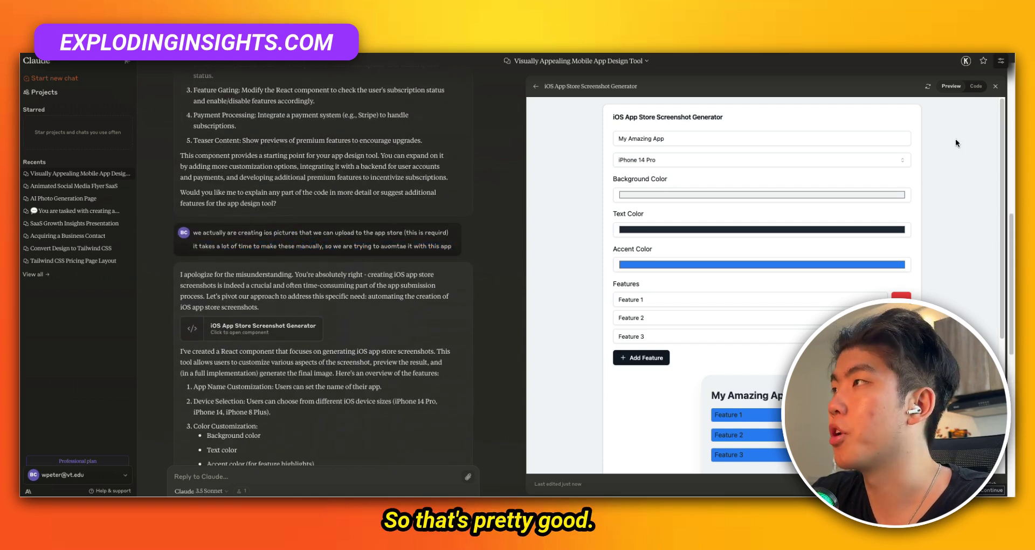
Step: View the generator's source code and highlight the feature-list section
{"action": "left_click", "coordinate": [971, 88]}
{"action": "scroll", "coordinate": [717, 273], "scroll_direction": "down", "scroll_amount": 10}
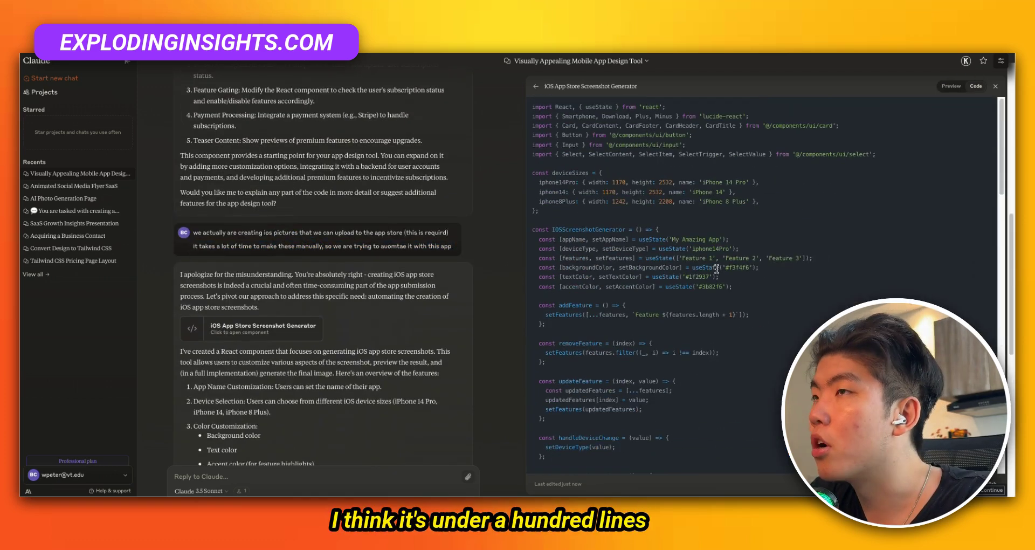
{"action": "left_click_drag", "start_coordinate": [706, 361], "coordinate": [701, 219]}
Step: Back in the Preview, replace the app name with placeholder text 'asdfasdfasdf'
{"action": "left_click", "coordinate": [953, 87]}
{"action": "left_click", "coordinate": [665, 143]}
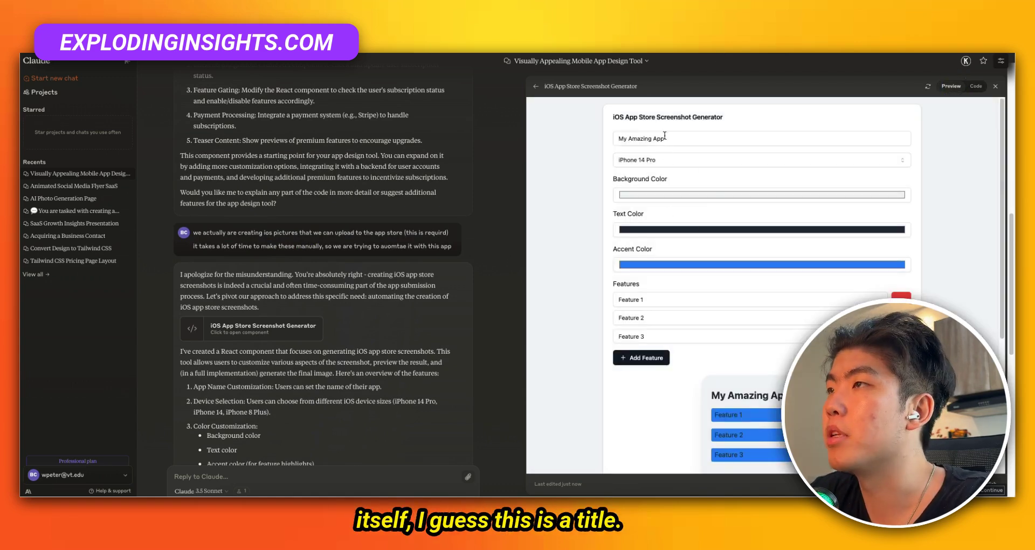
{"action": "key", "text": "ctrl+a"}
{"action": "type", "text": "asdf"}
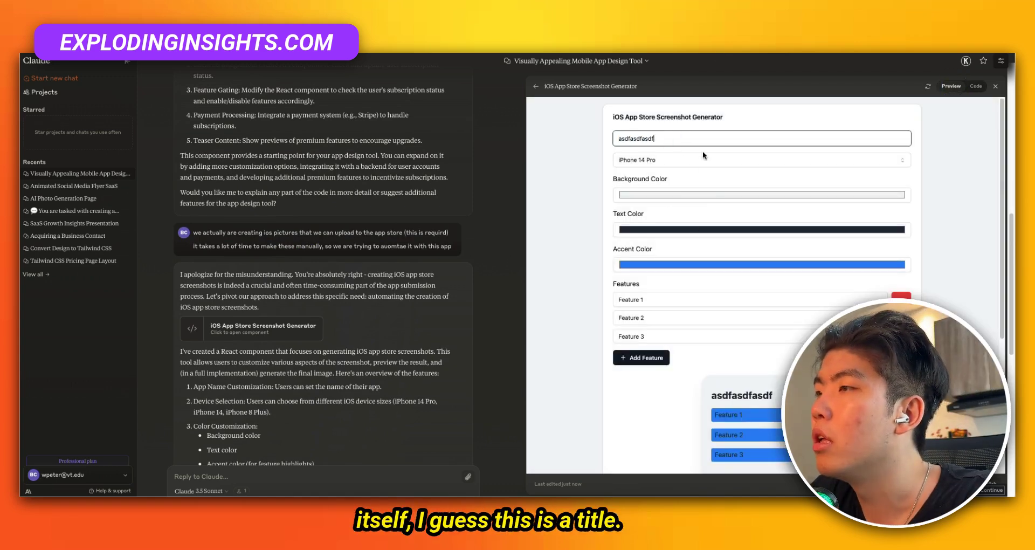
Step: Try the device size and background colour options, settling on iPhone 14 Pro
{"action": "left_click", "coordinate": [670, 156]}
{"action": "scroll", "coordinate": [661, 192], "scroll_direction": "down", "scroll_amount": 4}
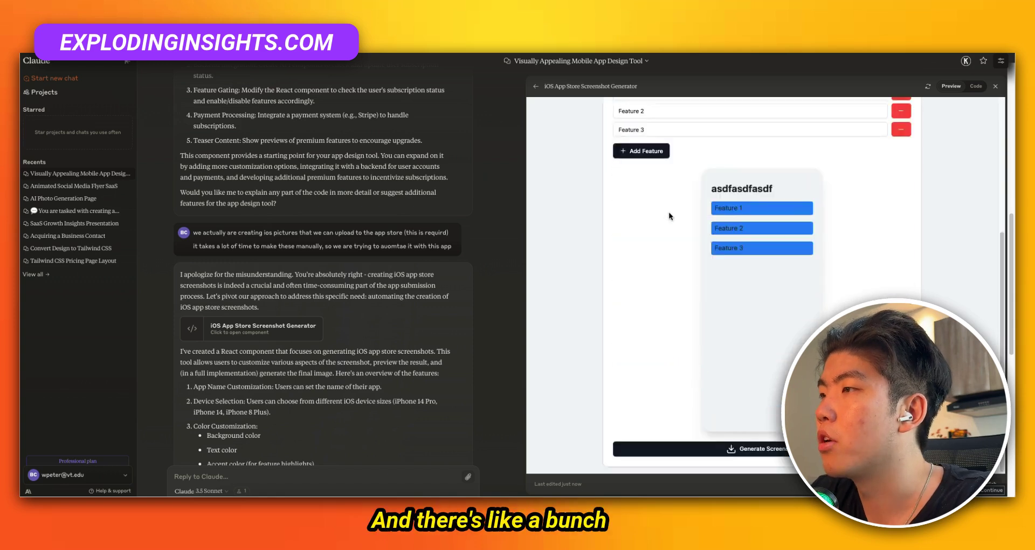
{"action": "scroll", "coordinate": [671, 188], "scroll_direction": "up", "scroll_amount": 4}
{"action": "left_click", "coordinate": [662, 184]}
{"action": "left_click", "coordinate": [663, 193]}
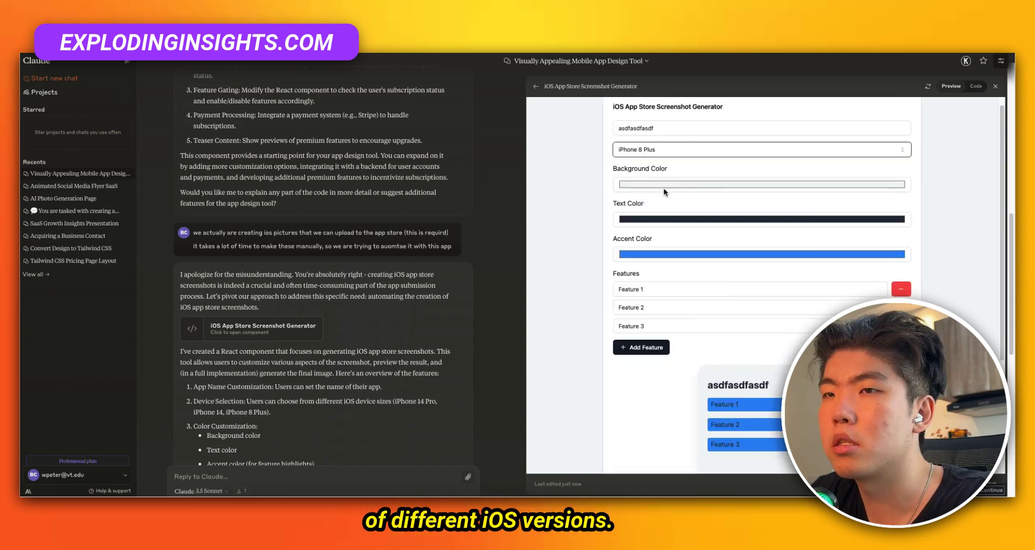
{"action": "left_click", "coordinate": [669, 149]}
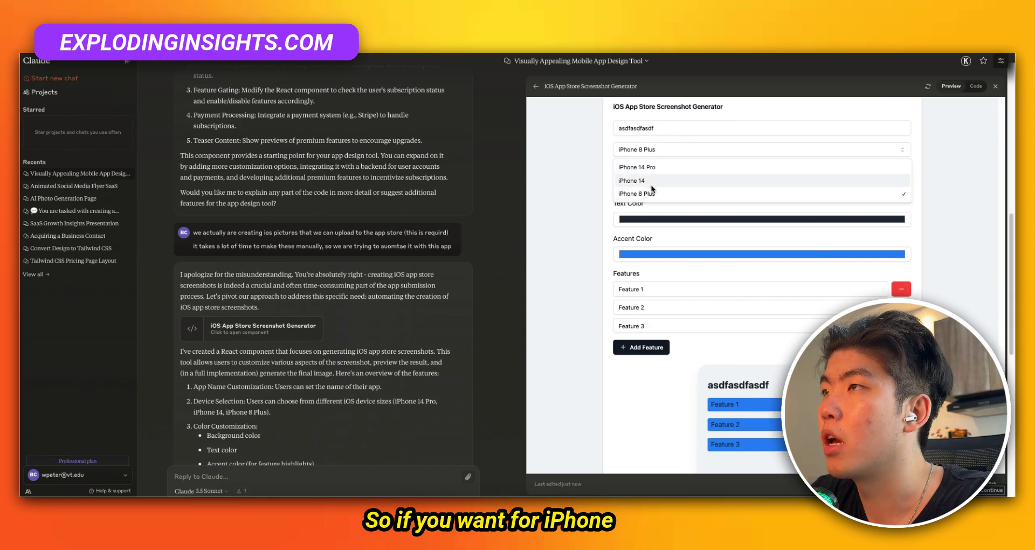
{"action": "left_click", "coordinate": [654, 185]}
{"action": "left_click", "coordinate": [659, 151]}
{"action": "left_click", "coordinate": [657, 167]}
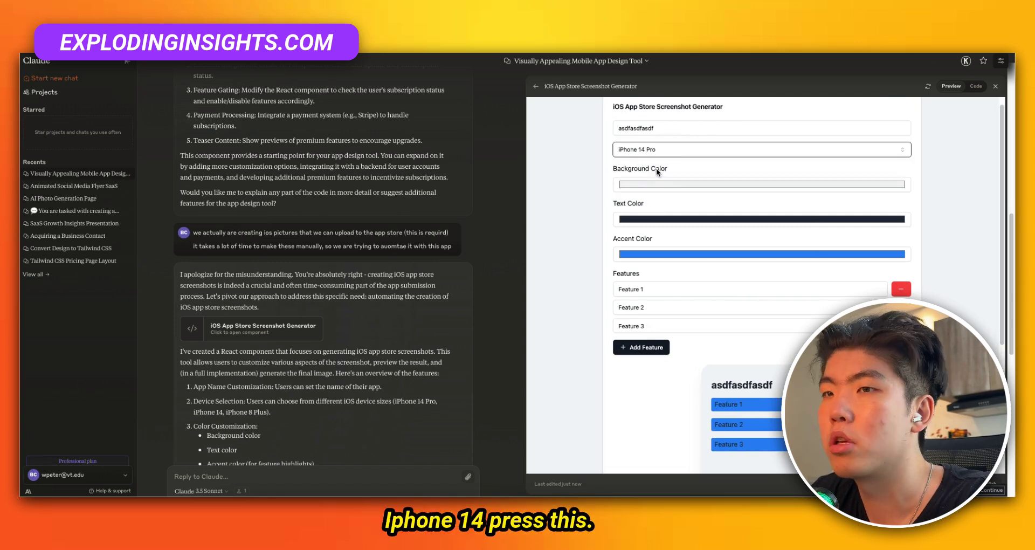
{"action": "scroll", "coordinate": [658, 173], "scroll_direction": "down", "scroll_amount": 4}
{"action": "scroll", "coordinate": [661, 179], "scroll_direction": "up", "scroll_amount": 2}
{"action": "scroll", "coordinate": [664, 181], "scroll_direction": "up", "scroll_amount": 2}
Step: Adjust the Accent and Text colours with their colour pickers to darken the feature bars
{"action": "left_click", "coordinate": [663, 215]}
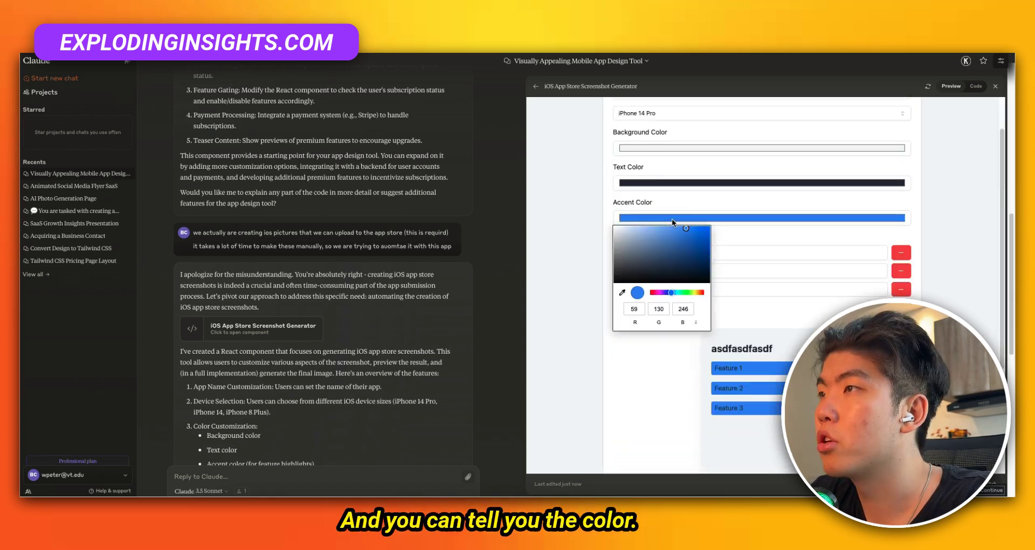
{"action": "left_click", "coordinate": [751, 235]}
{"action": "left_click", "coordinate": [748, 184]}
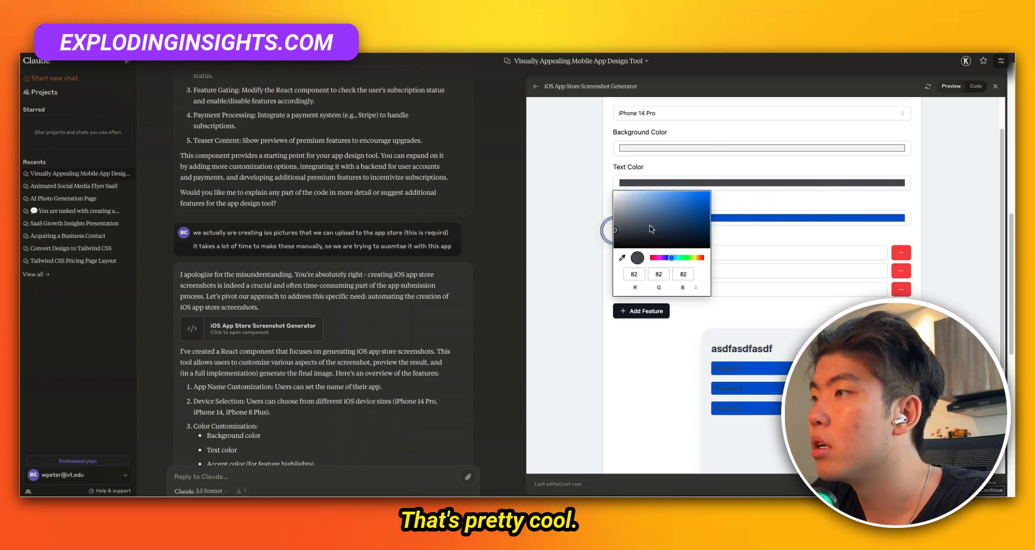
{"action": "left_click", "coordinate": [607, 226]}
{"action": "scroll", "coordinate": [735, 378], "scroll_direction": "down", "scroll_amount": 3}
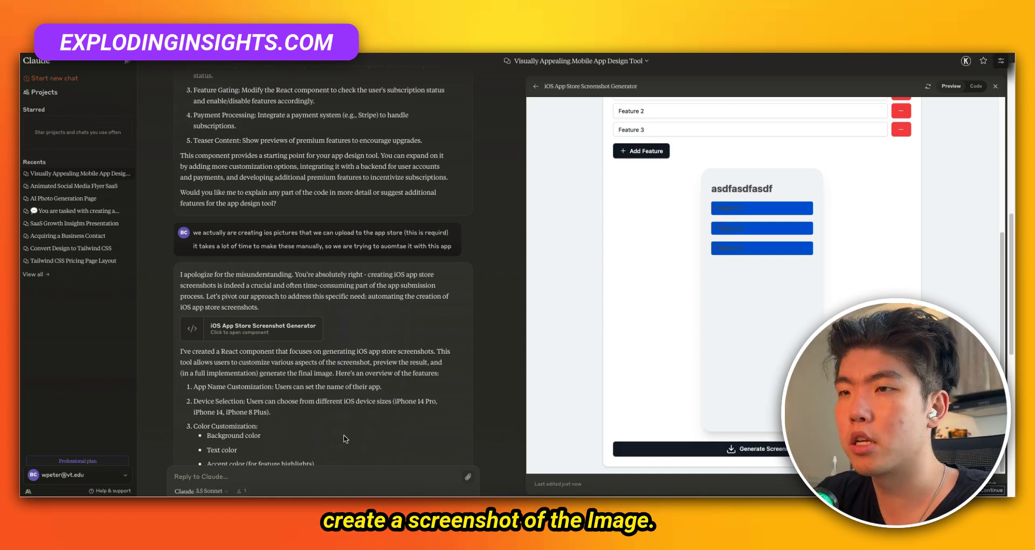
Step: Paste and send a reply asking to upload an app image and position it in the screenshot
{"action": "scroll", "coordinate": [356, 420], "scroll_direction": "down", "scroll_amount": 10}
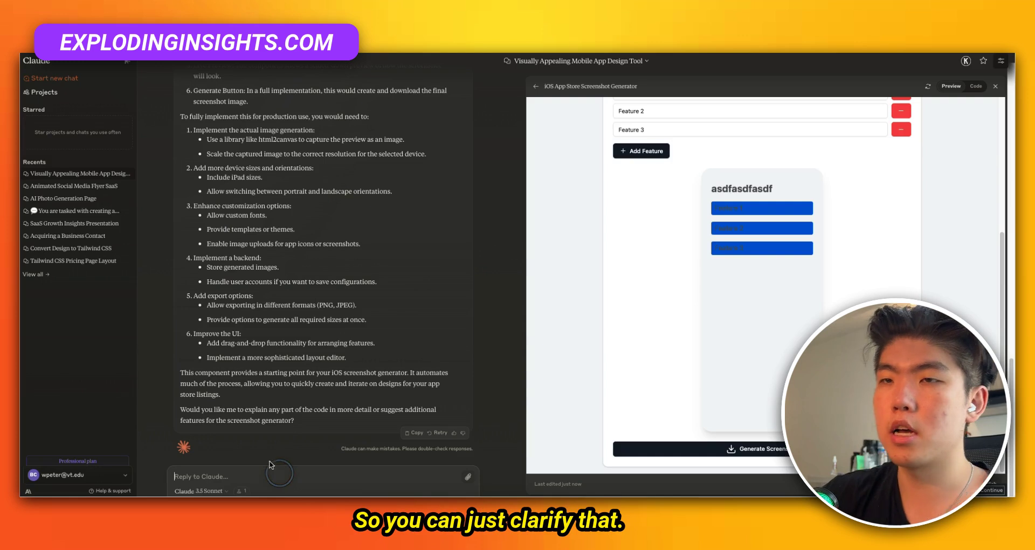
{"action": "type", "text": "I want to upload my own image of my app and have the image positioned in the screenshot (allow me to position the image as well)"}
{"action": "left_click_drag", "start_coordinate": [220, 469], "coordinate": [326, 476]}
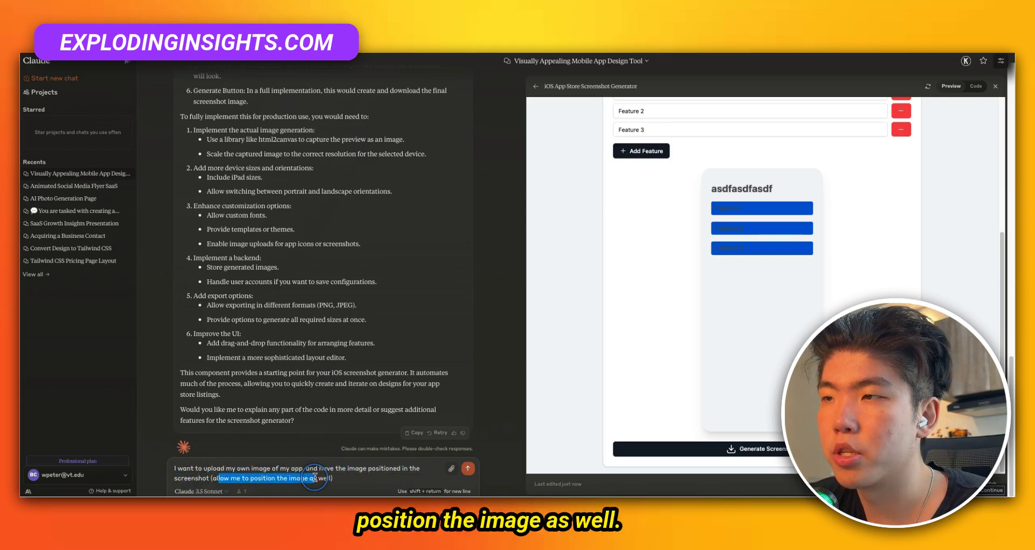
{"action": "left_click", "coordinate": [467, 468]}
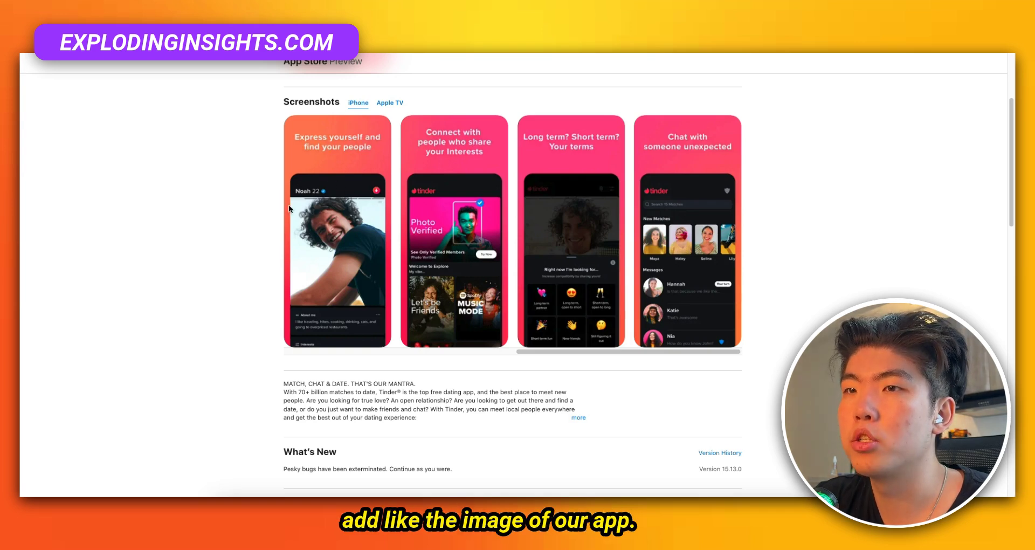
{"action": "scroll", "coordinate": [289, 217], "scroll_direction": "up", "scroll_amount": 8}
{"action": "scroll", "coordinate": [362, 271], "scroll_direction": "down", "scroll_amount": 10}
{"action": "left_click_drag", "start_coordinate": [515, 310], "coordinate": [261, 308]}
{"action": "scroll", "coordinate": [404, 289], "scroll_direction": "up", "scroll_amount": 4}
{"action": "scroll", "coordinate": [325, 330], "scroll_direction": "down", "scroll_amount": 2}
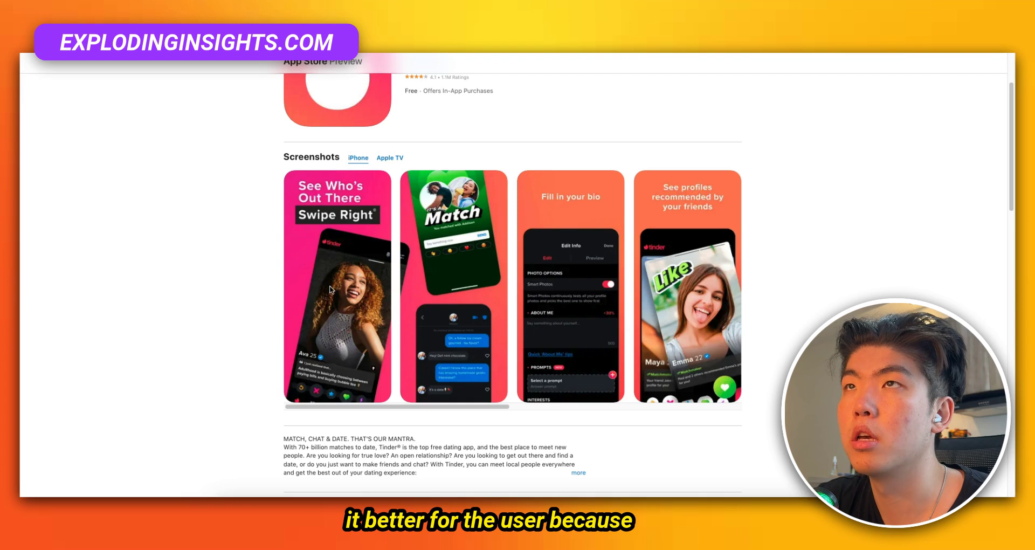
{"action": "scroll", "coordinate": [335, 318], "scroll_direction": "up", "scroll_amount": 2}
{"action": "scroll", "coordinate": [335, 318], "scroll_direction": "down", "scroll_amount": 3}
{"action": "scroll", "coordinate": [335, 318], "scroll_direction": "up", "scroll_amount": 3}
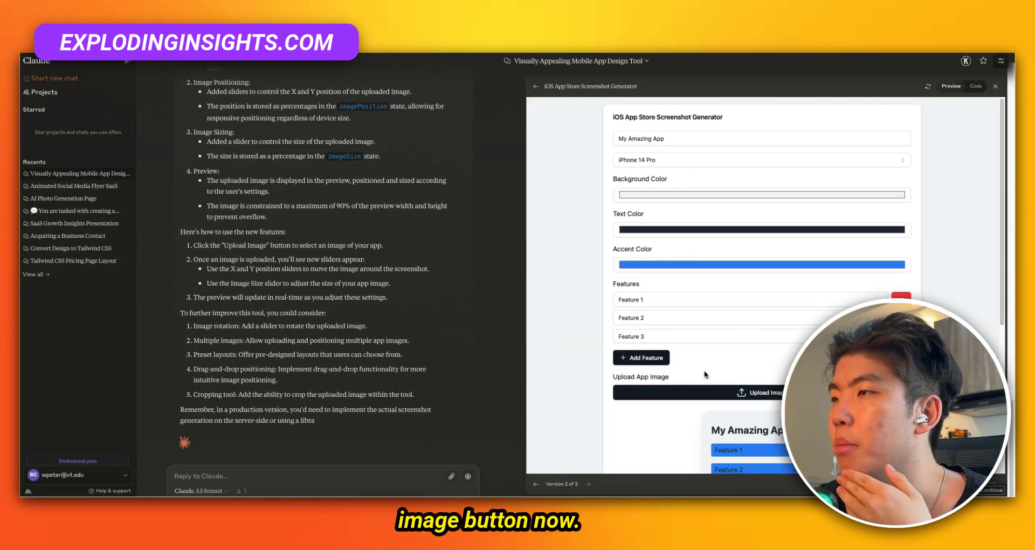
Step: Upload animated-flyer.png as the app image in the generator
{"action": "scroll", "coordinate": [712, 345], "scroll_direction": "down", "scroll_amount": 4}
{"action": "left_click", "coordinate": [775, 156]}
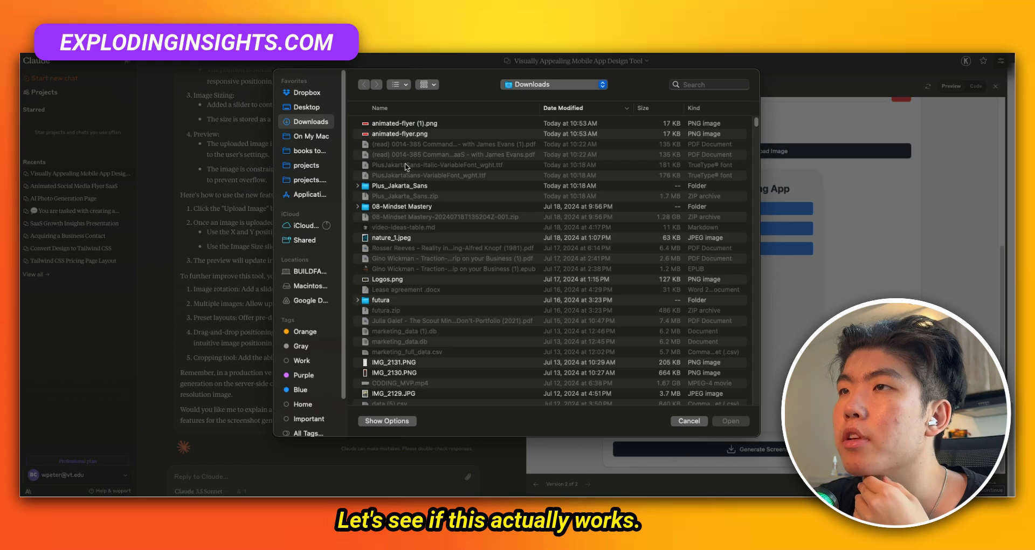
{"action": "double_click", "coordinate": [426, 134]}
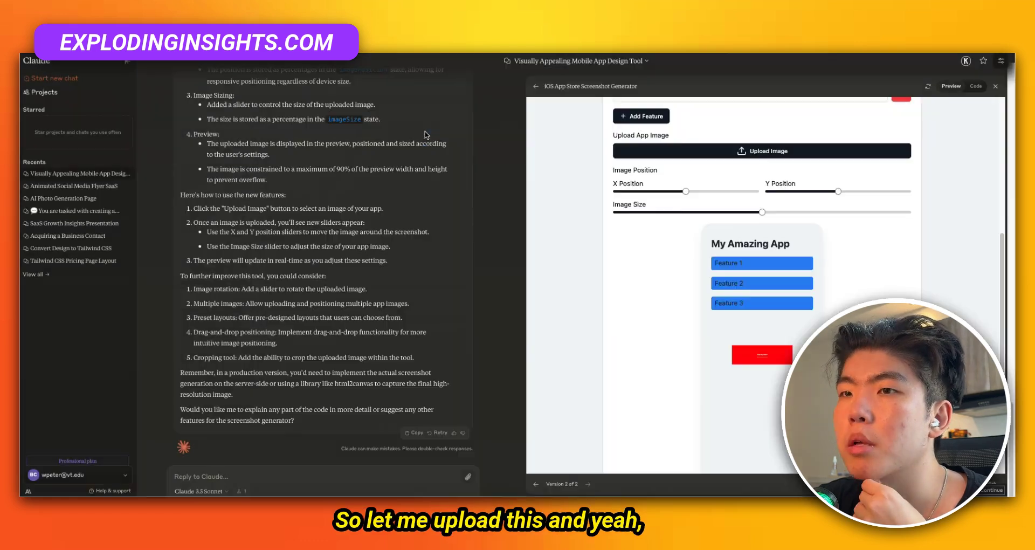
Step: Drag the X and Y Position sliders to move the image toward the lower right
{"action": "scroll", "coordinate": [671, 246], "scroll_direction": "down", "scroll_amount": 2}
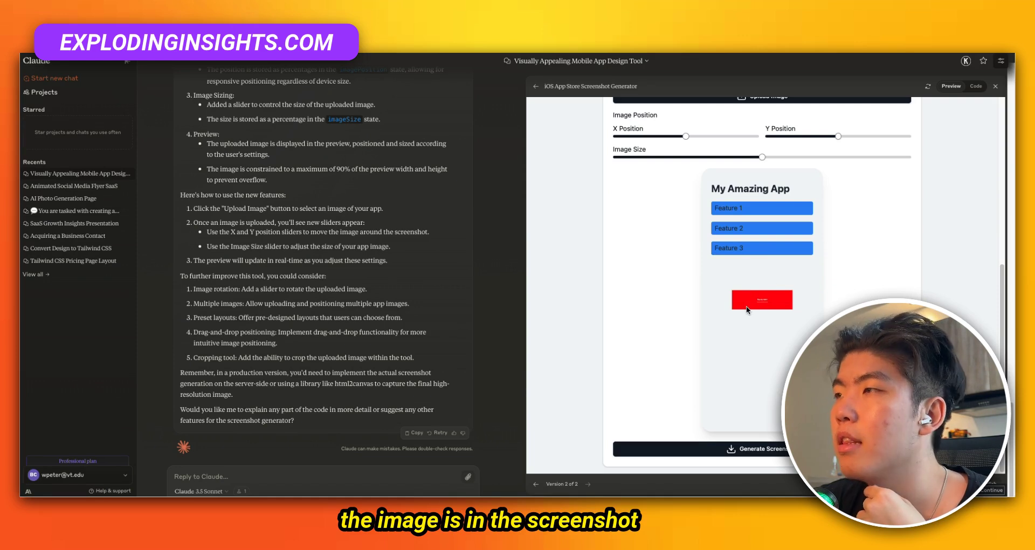
{"action": "scroll", "coordinate": [693, 283], "scroll_direction": "up", "scroll_amount": 5}
{"action": "scroll", "coordinate": [689, 216], "scroll_direction": "down", "scroll_amount": 5}
{"action": "mouse_move", "coordinate": [686, 142]}
{"action": "left_mouse_down"}
{"action": "mouse_move", "coordinate": [641, 149]}
{"action": "mouse_move", "coordinate": [693, 143]}
{"action": "left_mouse_up"}
{"action": "left_click_drag", "start_coordinate": [838, 142], "coordinate": [892, 145]}
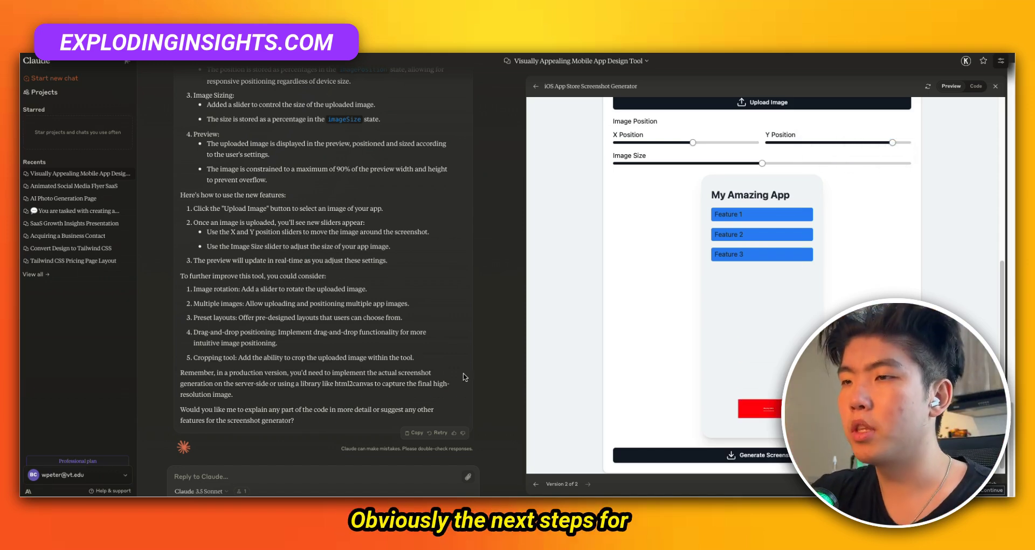
{"action": "left_click", "coordinate": [975, 88]}
{"action": "scroll", "coordinate": [620, 340], "scroll_direction": "up", "scroll_amount": 20}
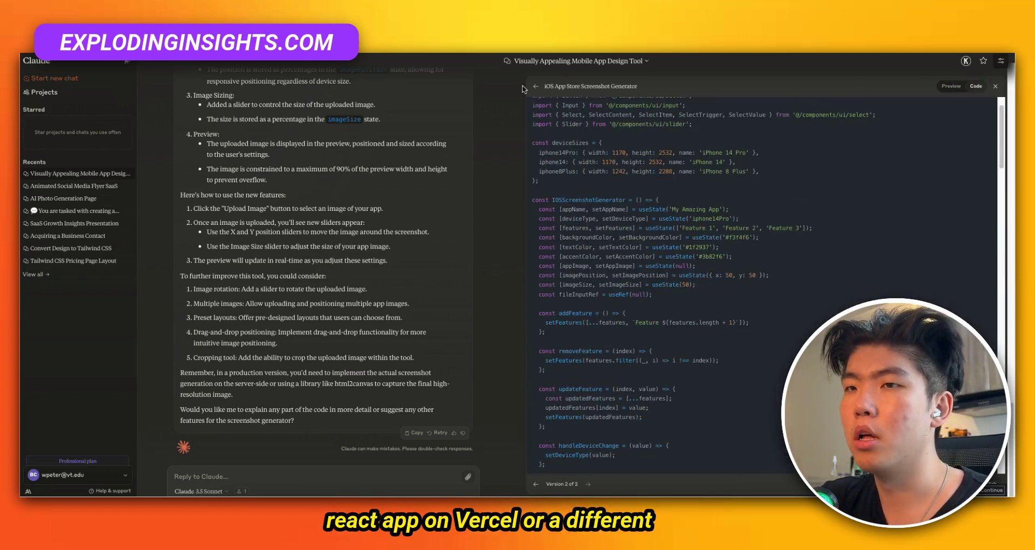
{"action": "left_click_drag", "start_coordinate": [585, 360], "coordinate": [564, 168]}
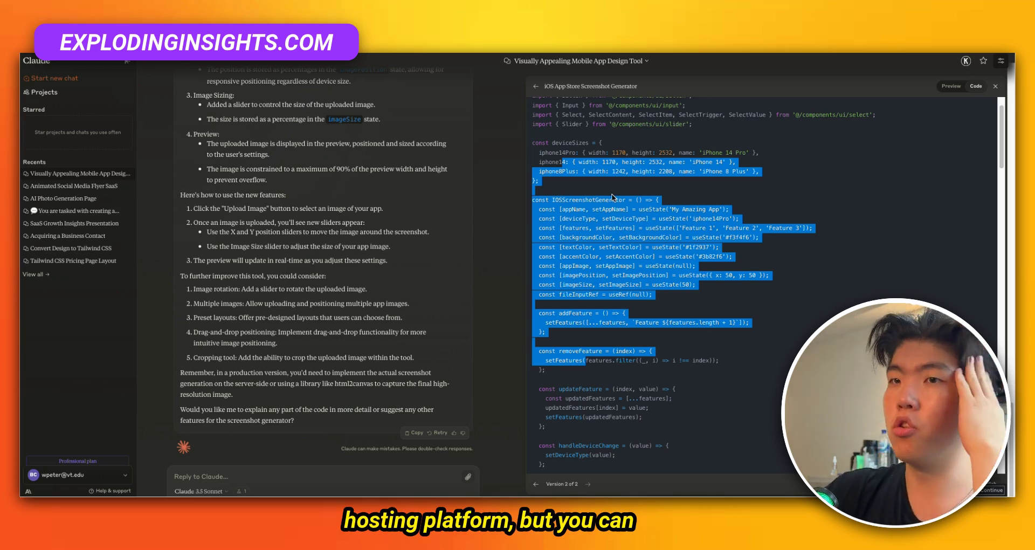
{"action": "left_click", "coordinate": [950, 85]}
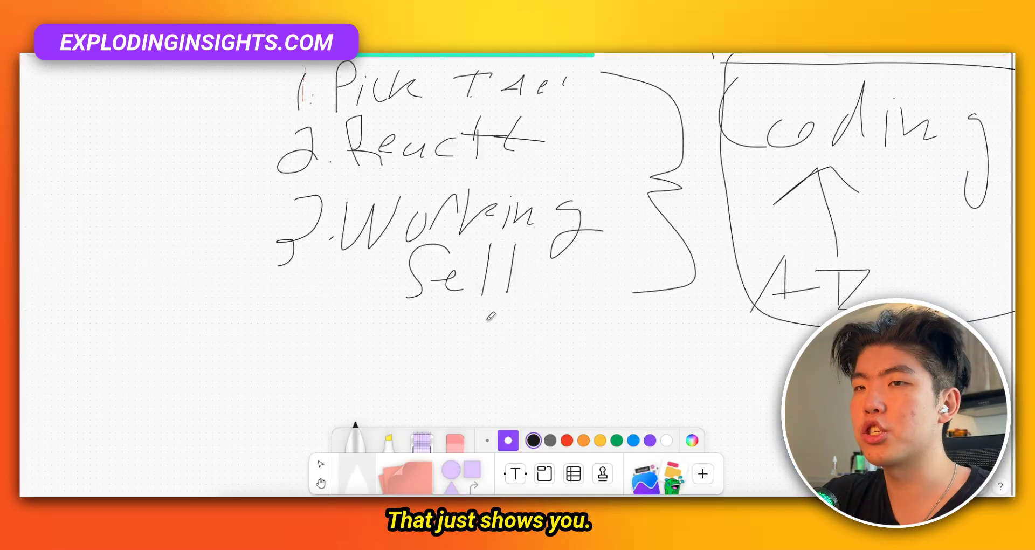
{"action": "scroll", "coordinate": [486, 316], "scroll_direction": "down", "scroll_amount": 10}
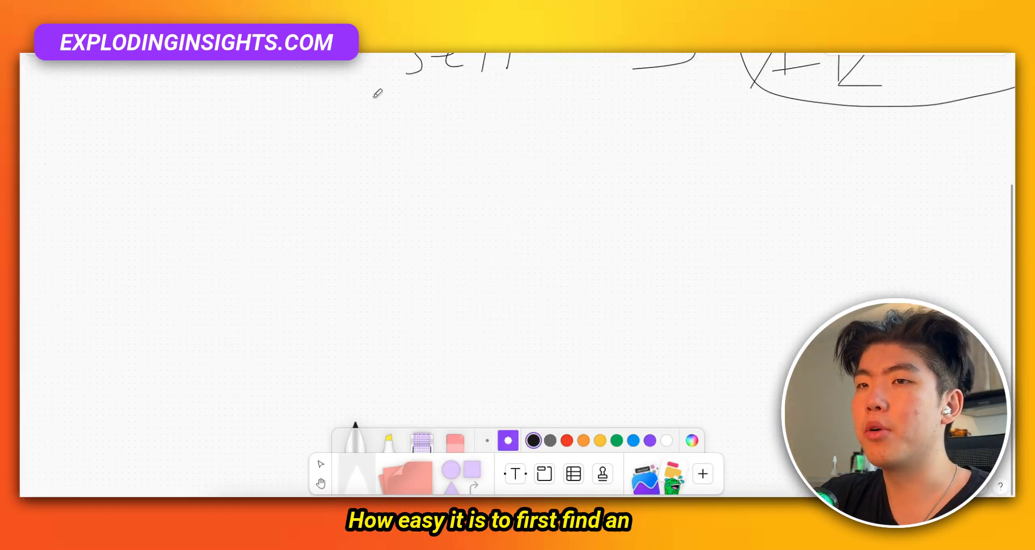
{"action": "left_click_drag", "start_coordinate": [325, 111], "coordinate": [323, 185]}
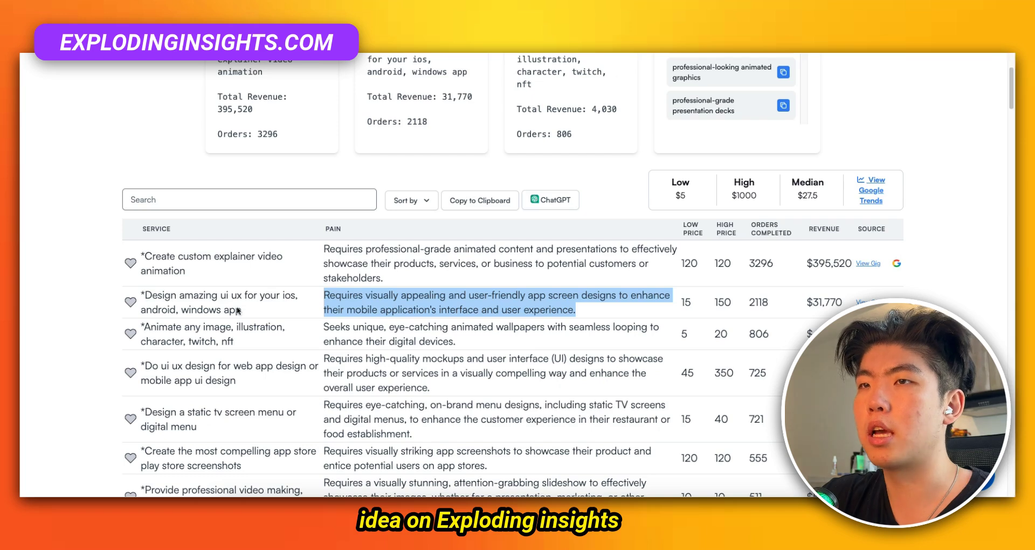
{"action": "left_click_drag", "start_coordinate": [228, 296], "coordinate": [839, 302]}
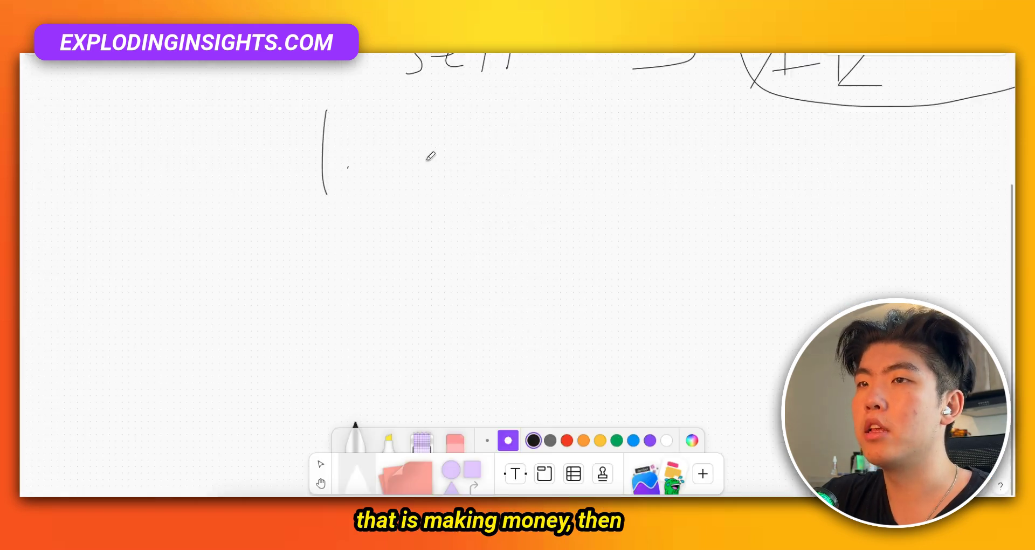
{"action": "mouse_move", "coordinate": [277, 222]}
{"action": "left_mouse_down"}
{"action": "mouse_move", "coordinate": [332, 222]}
{"action": "mouse_move", "coordinate": [370, 278]}
{"action": "left_mouse_up"}
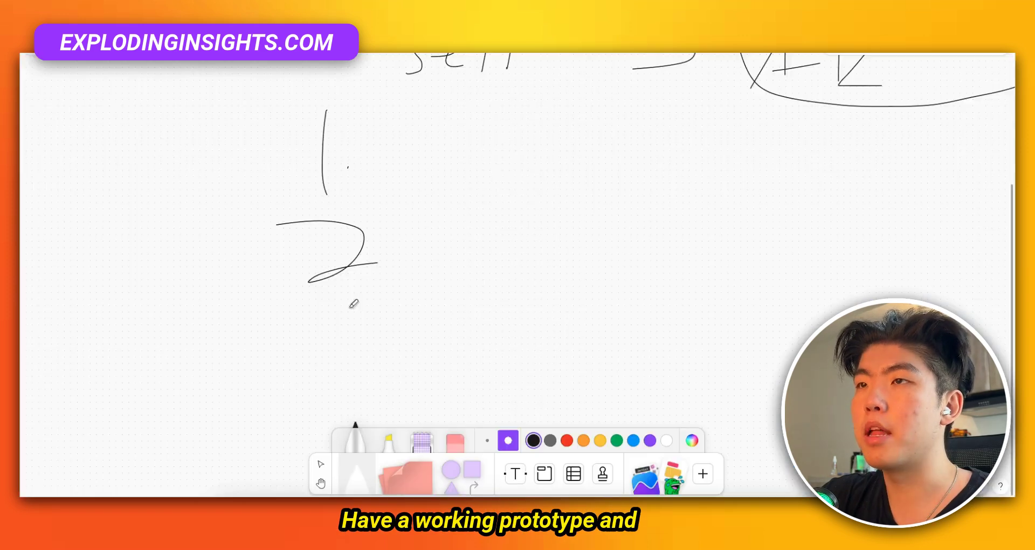
{"action": "left_click_drag", "start_coordinate": [348, 322], "coordinate": [319, 401]}
Step: Handwrite 'Video' beside step 3 and draw a curved arrow beneath it
{"action": "scroll", "coordinate": [474, 330], "scroll_direction": "down", "scroll_amount": 3}
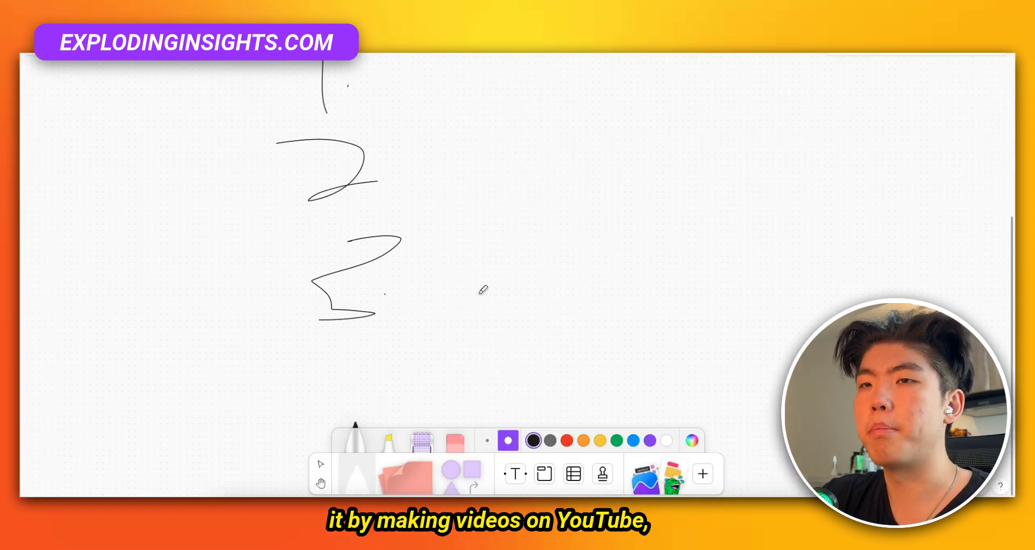
{"action": "mouse_move", "coordinate": [444, 225]}
{"action": "left_mouse_down"}
{"action": "mouse_move", "coordinate": [492, 236]}
{"action": "mouse_move", "coordinate": [522, 279]}
{"action": "mouse_move", "coordinate": [691, 302]}
{"action": "left_mouse_up"}
{"action": "left_click_drag", "start_coordinate": [634, 222], "coordinate": [702, 208]}
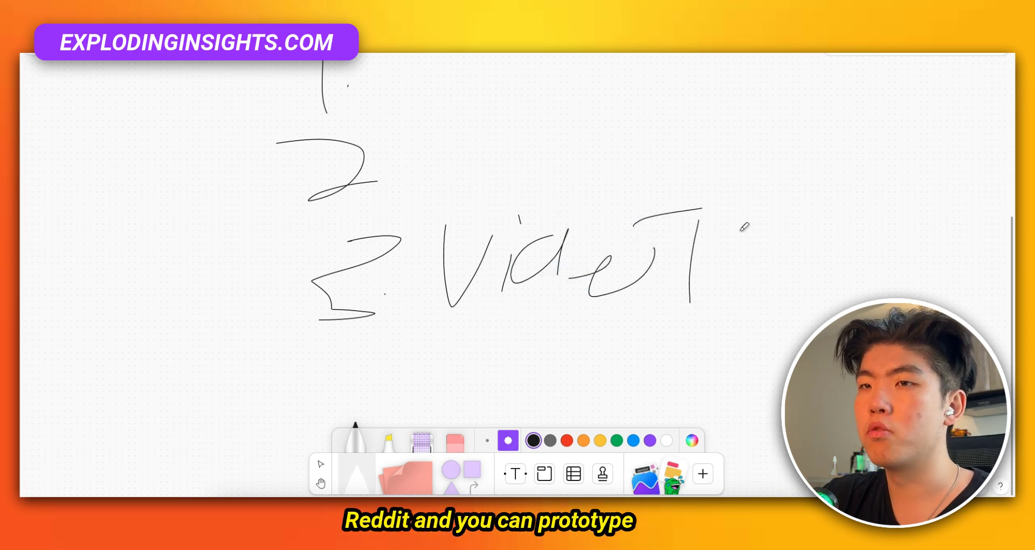
{"action": "scroll", "coordinate": [569, 287], "scroll_direction": "down", "scroll_amount": 3}
{"action": "left_click_drag", "start_coordinate": [405, 220], "coordinate": [495, 293]}
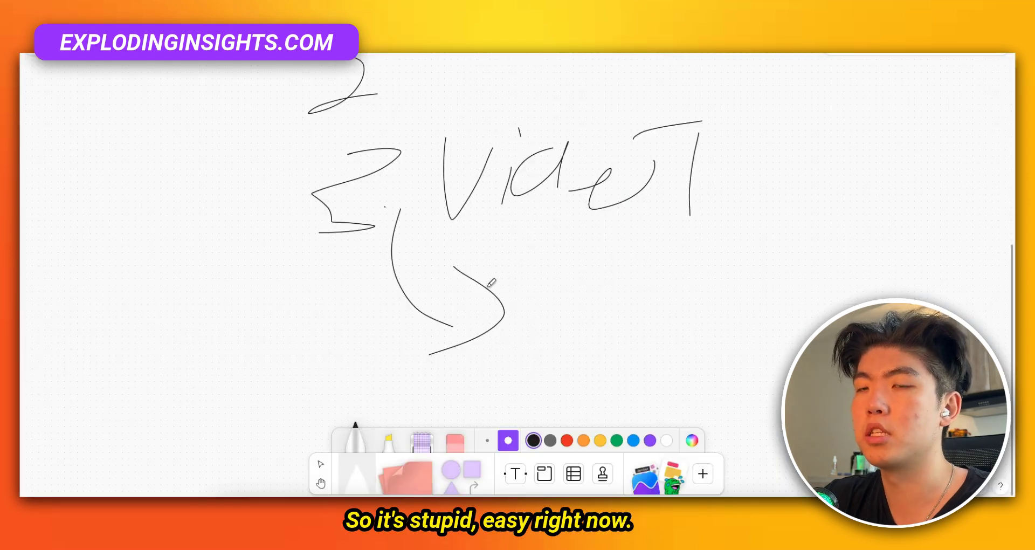
Step: Draw a bracket down the left side enclosing the whole numbered list
{"action": "scroll", "coordinate": [493, 280], "scroll_direction": "down", "scroll_amount": 5}
{"action": "mouse_move", "coordinate": [374, 104]}
{"action": "left_mouse_down"}
{"action": "mouse_move", "coordinate": [340, 328]}
{"action": "mouse_move", "coordinate": [404, 322]}
{"action": "left_mouse_up"}
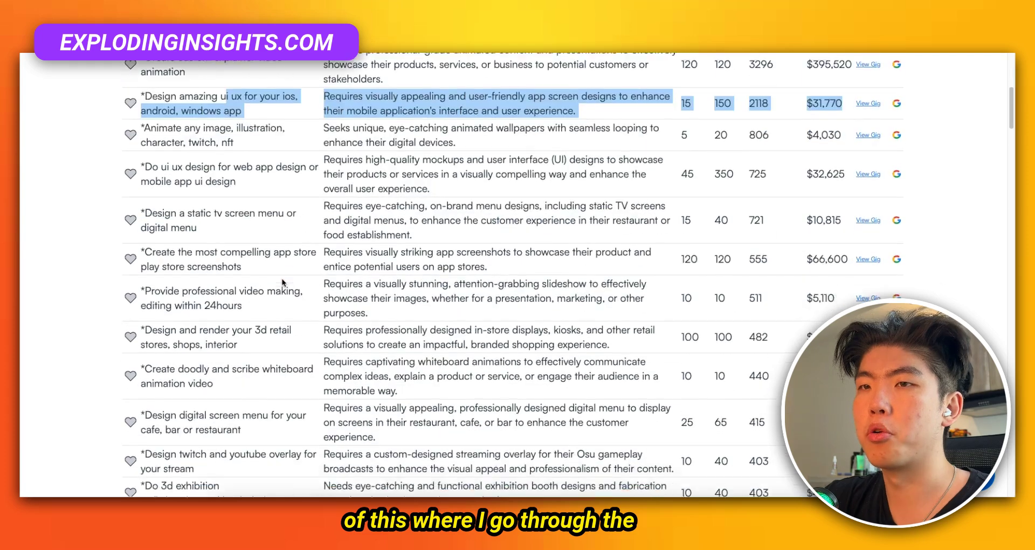
{"action": "scroll", "coordinate": [283, 282], "scroll_direction": "up", "scroll_amount": 7}
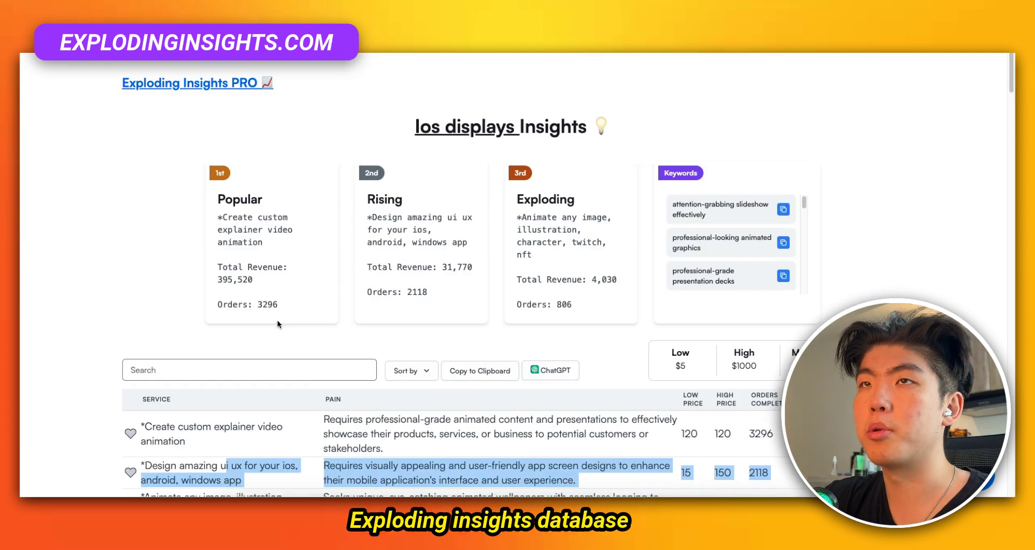
{"action": "scroll", "coordinate": [311, 252], "scroll_direction": "down", "scroll_amount": 12}
{"action": "mouse_move", "coordinate": [142, 249]}
{"action": "left_mouse_down"}
{"action": "mouse_move", "coordinate": [434, 296]}
{"action": "mouse_move", "coordinate": [507, 270]}
{"action": "left_mouse_up"}
{"action": "left_click", "coordinate": [507, 270]}
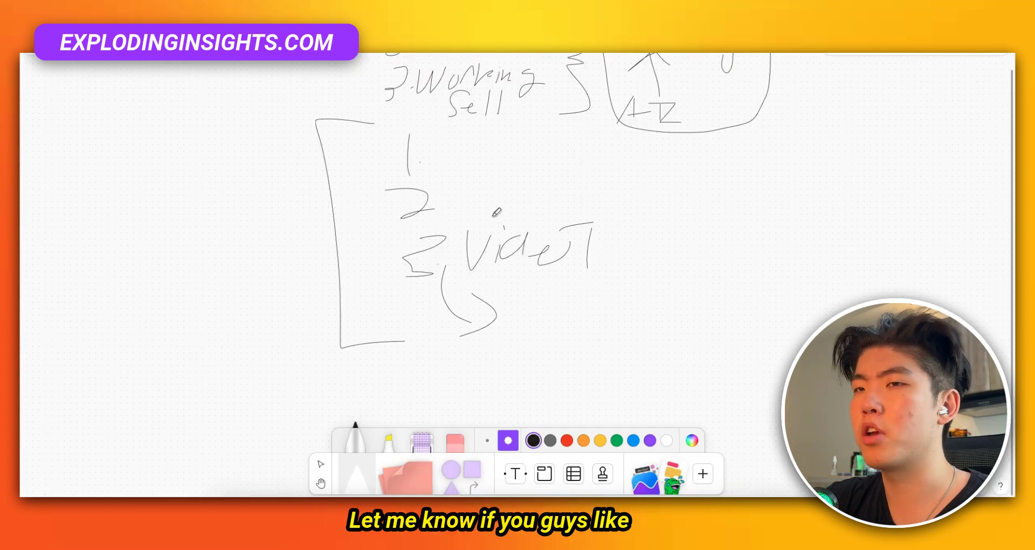
{"action": "scroll", "coordinate": [497, 212], "scroll_direction": "up", "scroll_amount": 3}
{"action": "scroll", "coordinate": [420, 232], "scroll_direction": "down", "scroll_amount": 3}
{"action": "scroll", "coordinate": [378, 243], "scroll_direction": "up", "scroll_amount": 3}
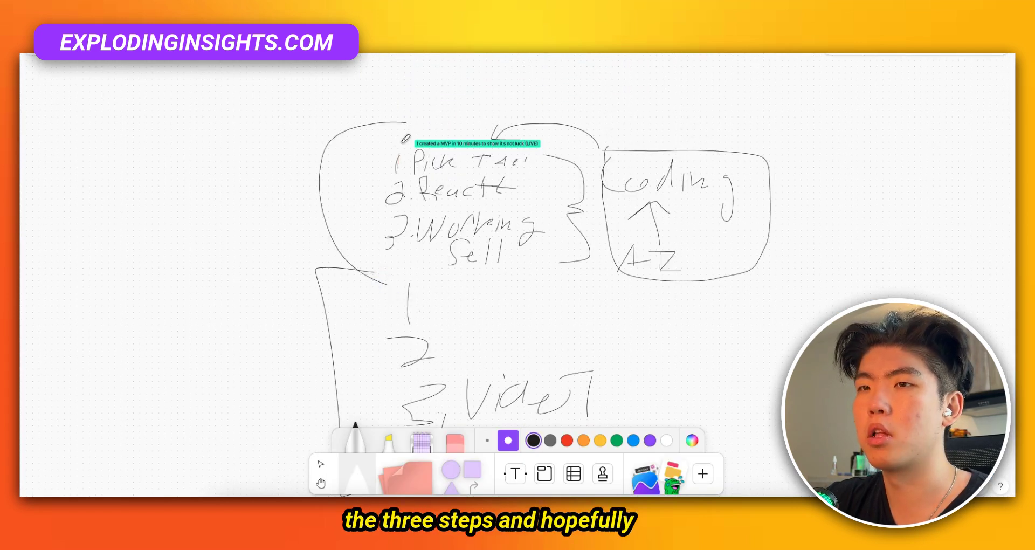
{"action": "left_click_drag", "start_coordinate": [401, 123], "coordinate": [354, 275]}
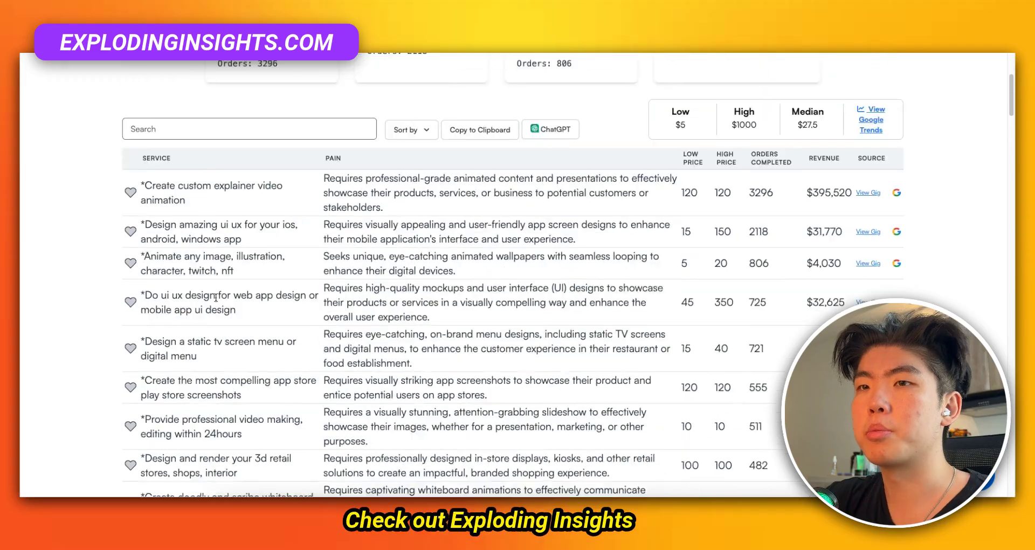
{"action": "scroll", "coordinate": [216, 296], "scroll_direction": "up", "scroll_amount": 5}
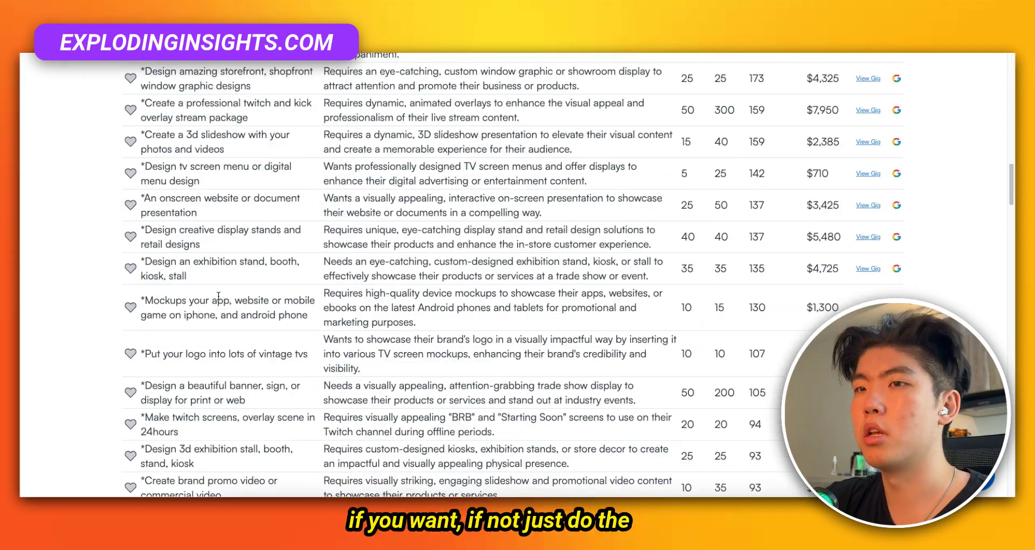
{"action": "scroll", "coordinate": [218, 295], "scroll_direction": "down", "scroll_amount": 20}
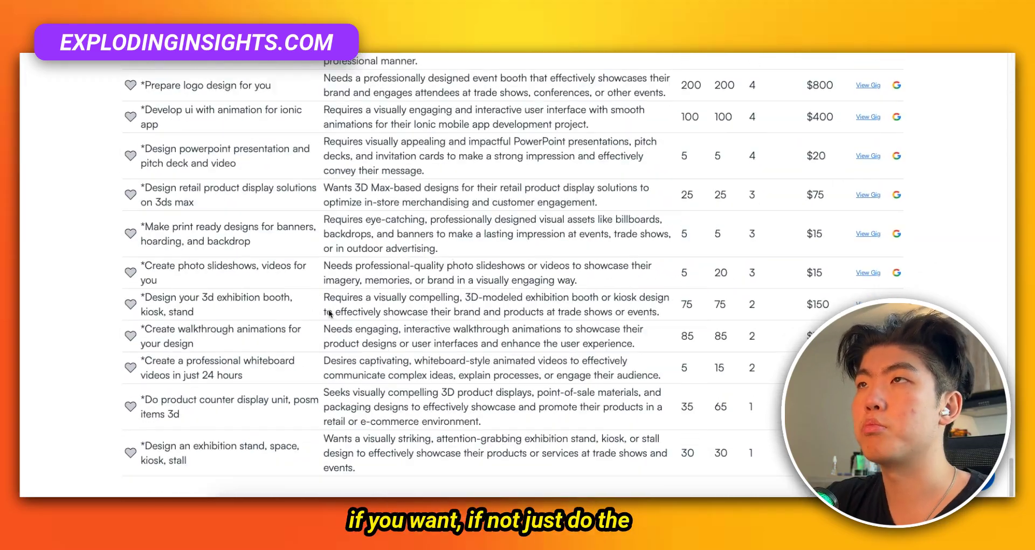
{"action": "scroll", "coordinate": [324, 302], "scroll_direction": "up", "scroll_amount": 20}
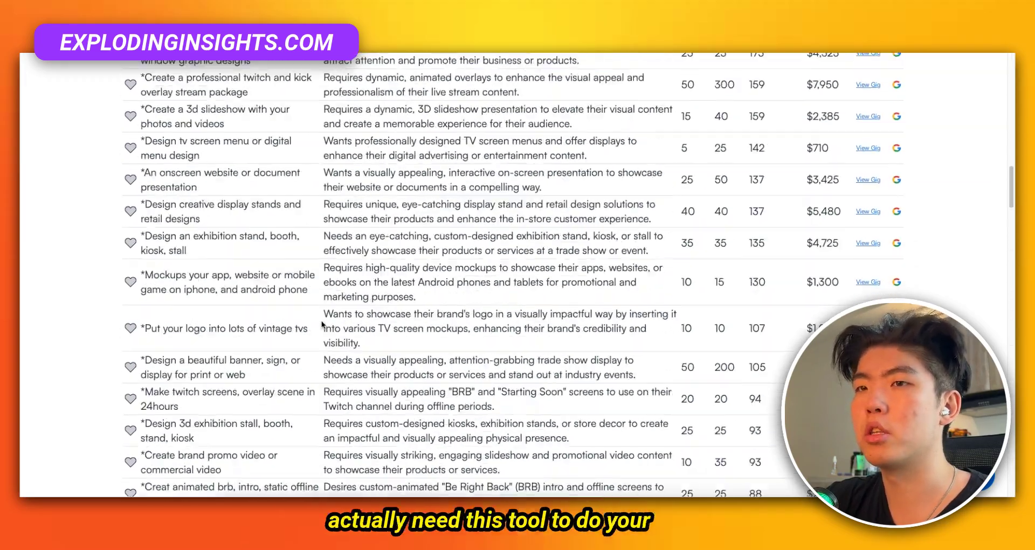